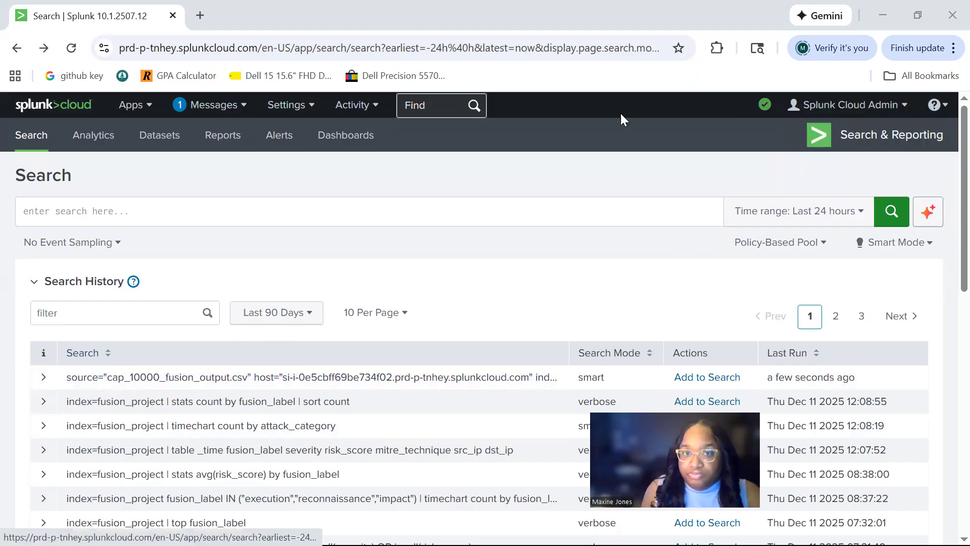
Open the data inputs settings and look through the list of local input types
click(285, 106)
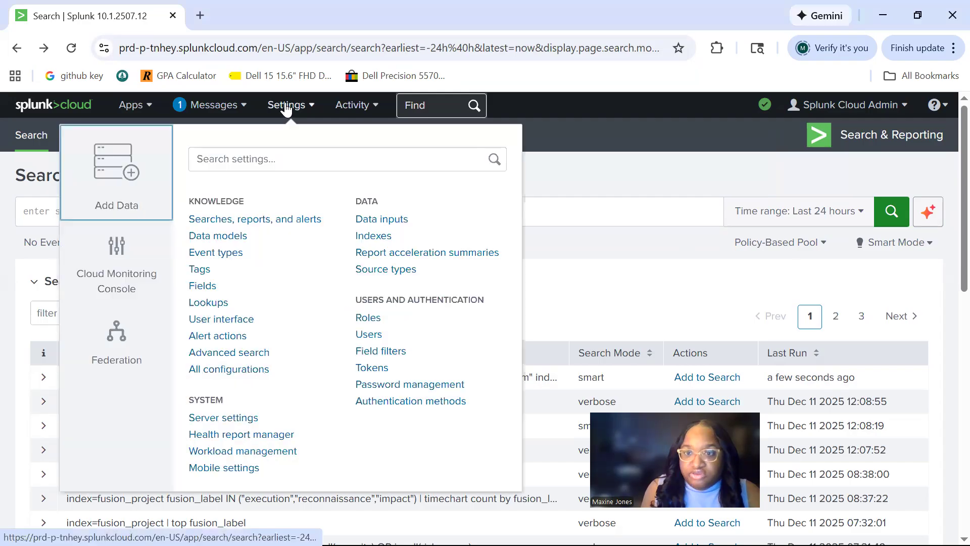
click(378, 218)
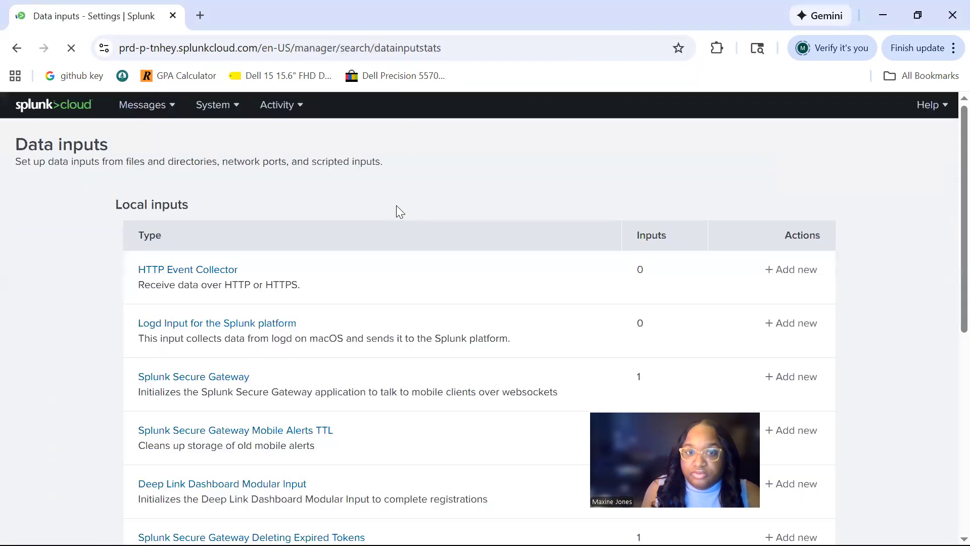
scroll(442, 195, down, 6)
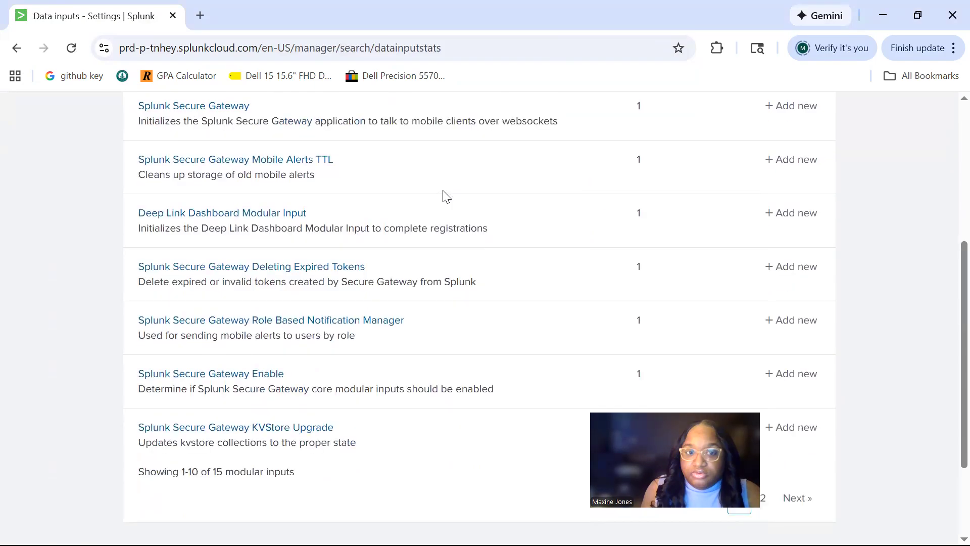
scroll(446, 196, up, 3)
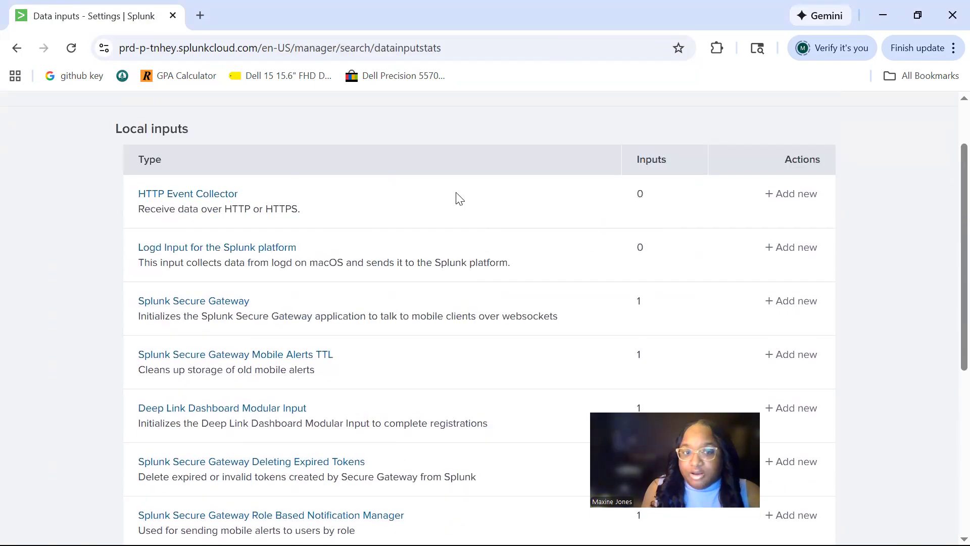
scroll(512, 203, up, 1)
scroll(513, 202, down, 3)
scroll(491, 198, up, 3)
Return to the home page and open the Add data task among the recommended common tasks
click(45, 108)
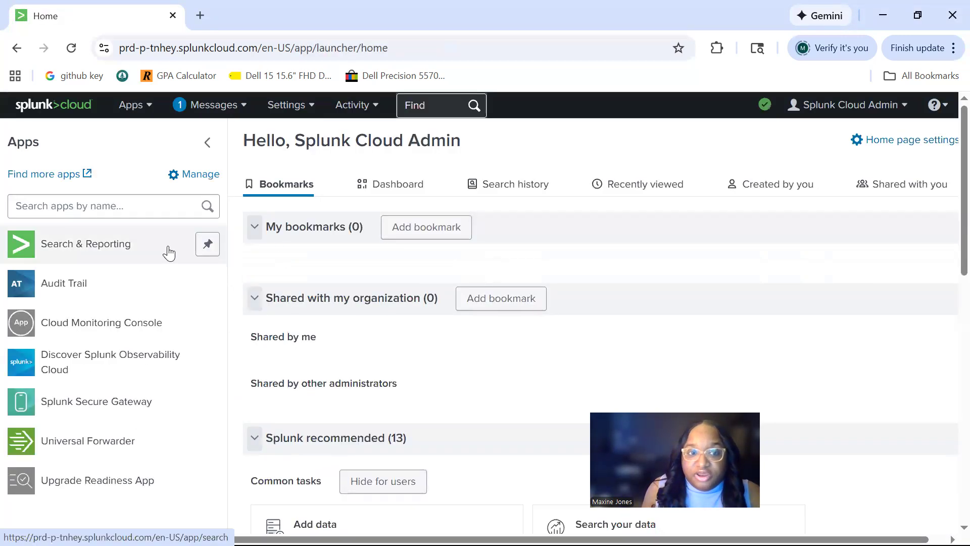
scroll(467, 288, down, 5)
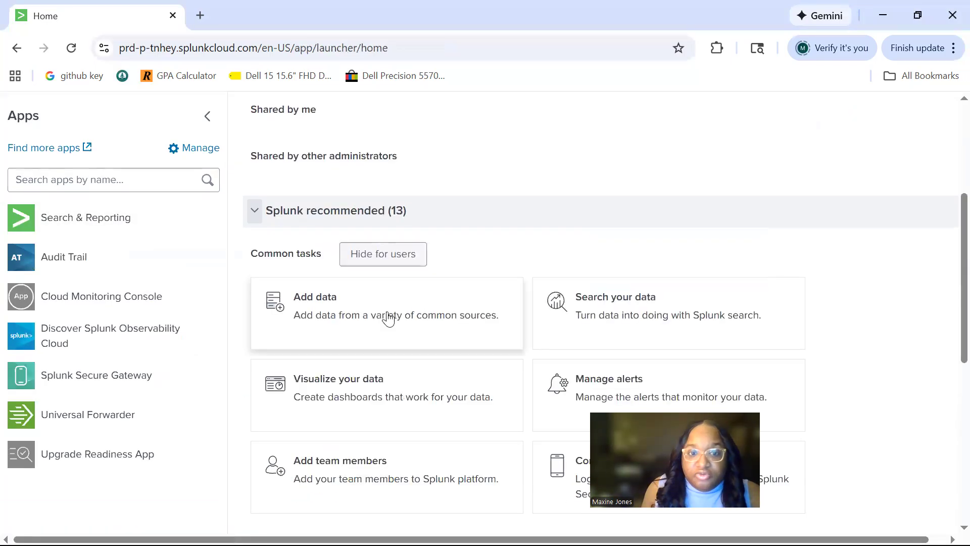
scroll(375, 314, up, 3)
scroll(385, 313, down, 3)
click(347, 329)
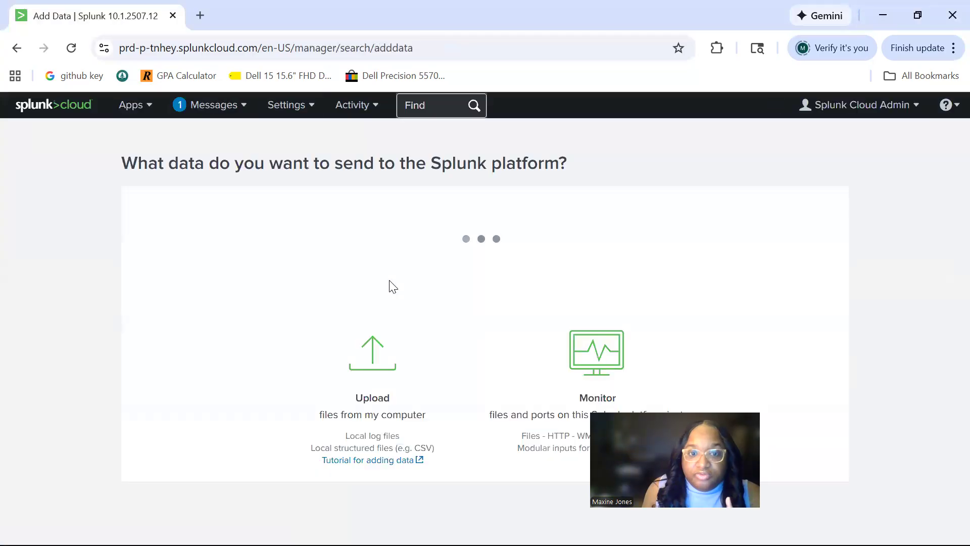
Choose uploading files from the computer as the method for getting data in
scroll(389, 282, down, 5)
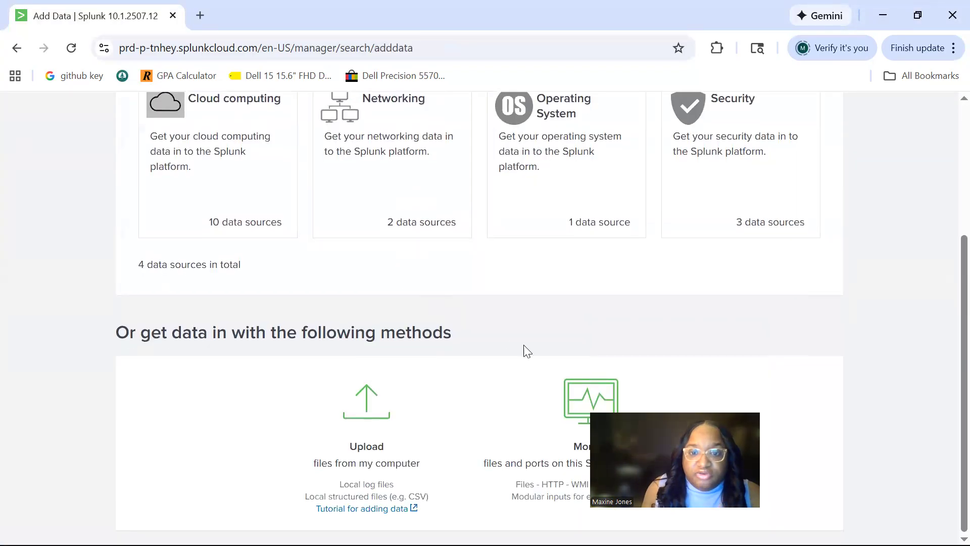
click(434, 347)
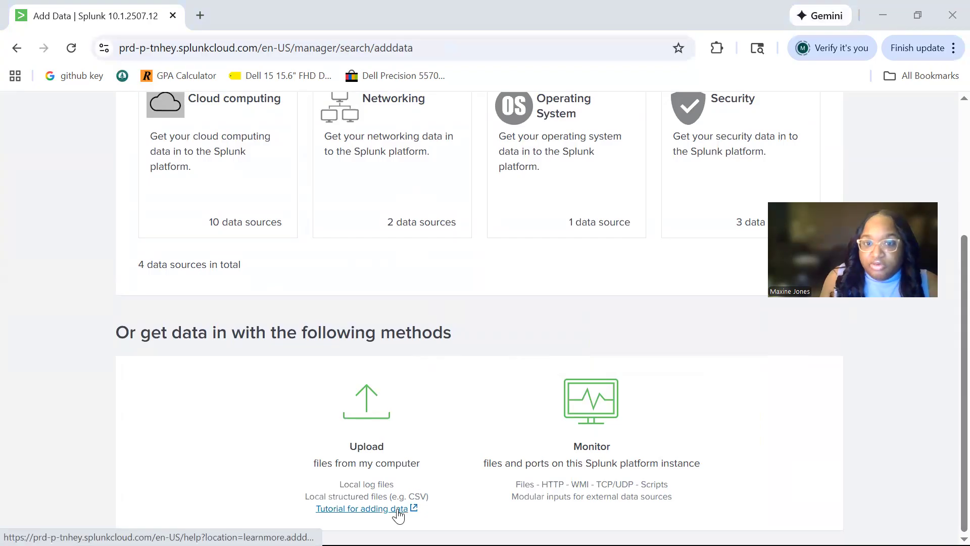
click(369, 457)
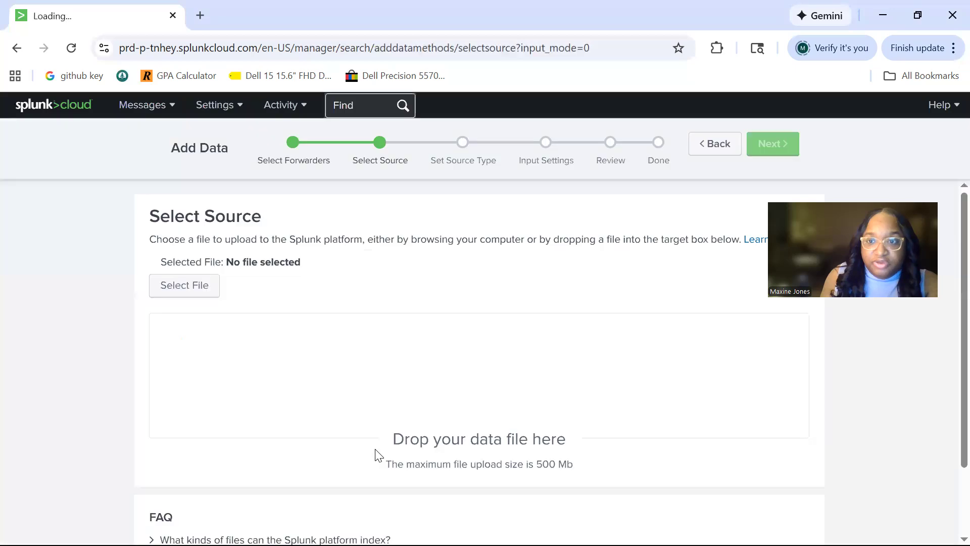
Start selecting the source file and browse to the fusion_outputs metrics folder inside the honeypot-telemetry-lab folder
scroll(399, 432, down, 2)
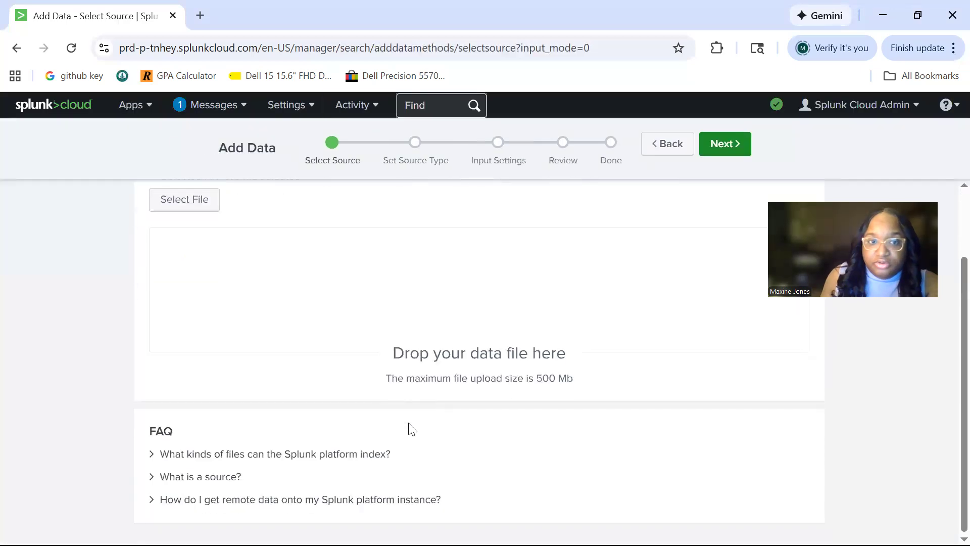
click(190, 199)
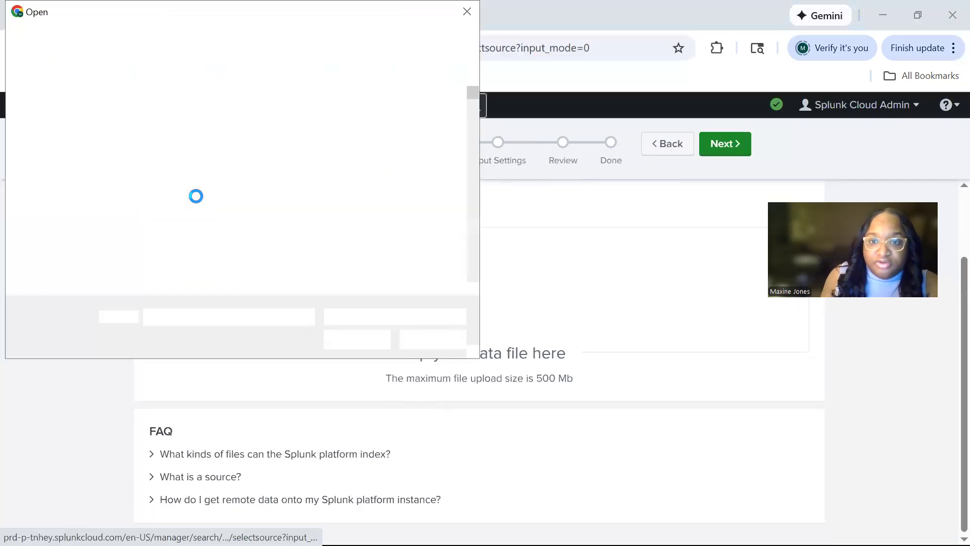
scroll(73, 177, up, 4)
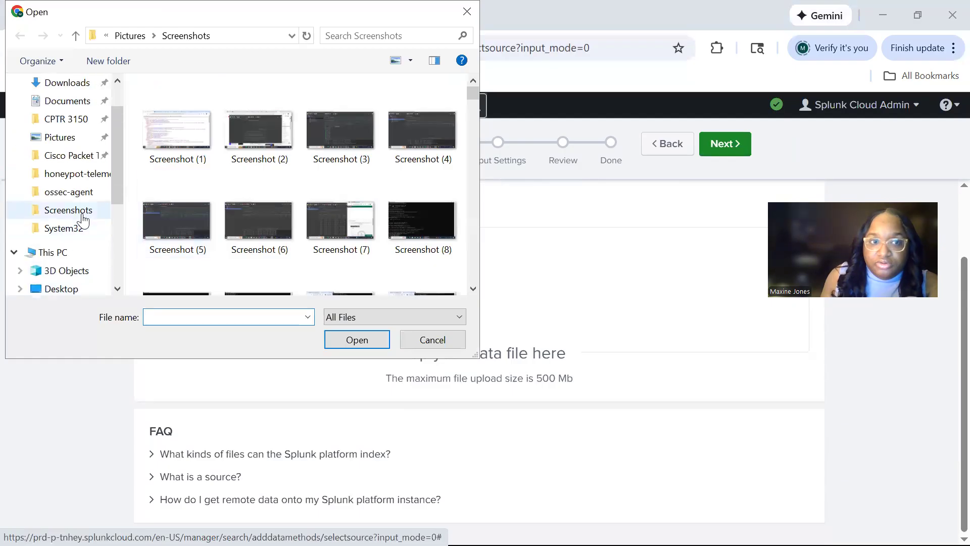
click(81, 222)
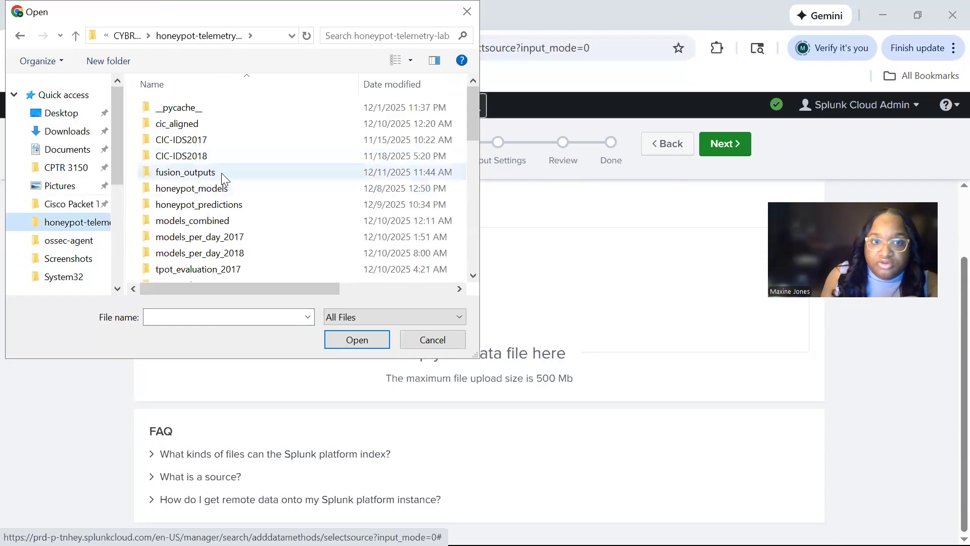
mouse_move(221, 173)
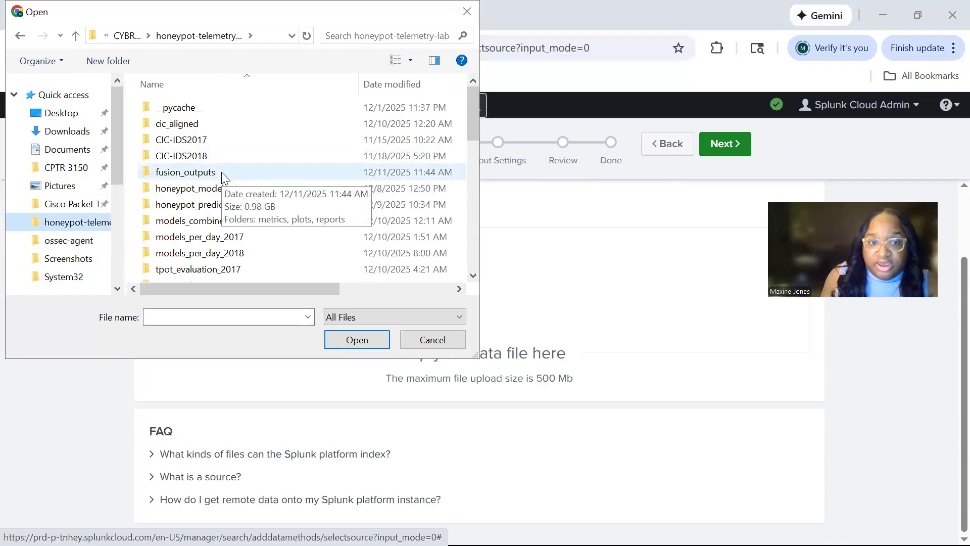
double_click(221, 172)
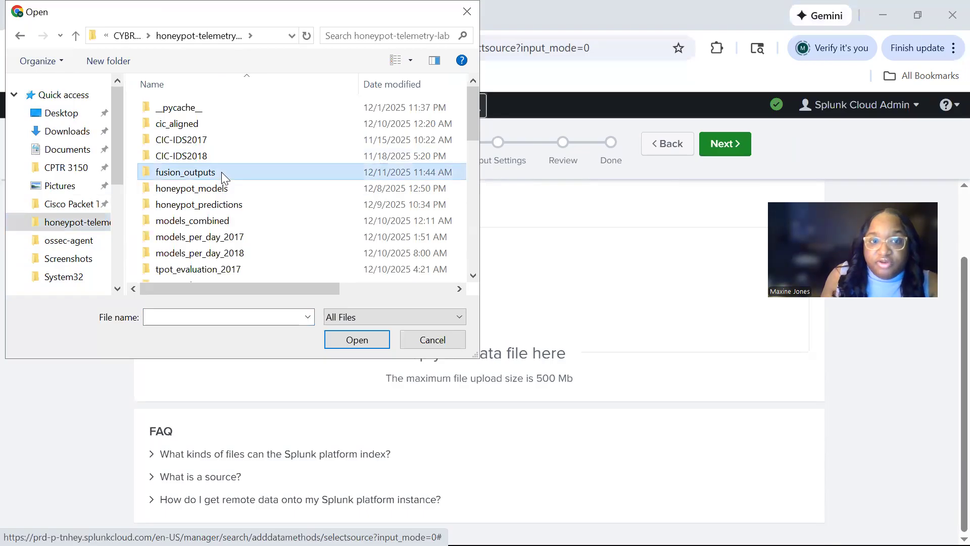
double_click(228, 114)
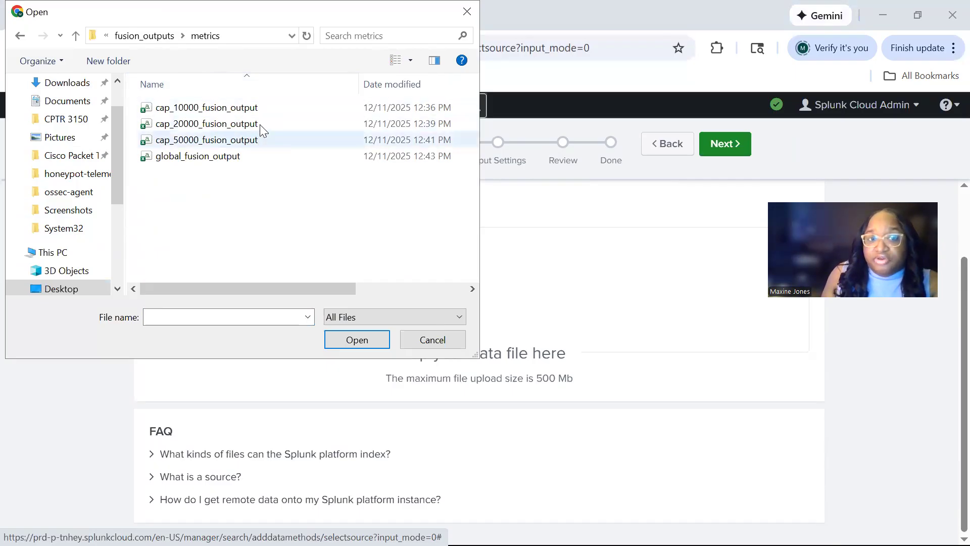
Upload the cap_20000_fusion_output file as the data source and continue to the source type stage
click(262, 125)
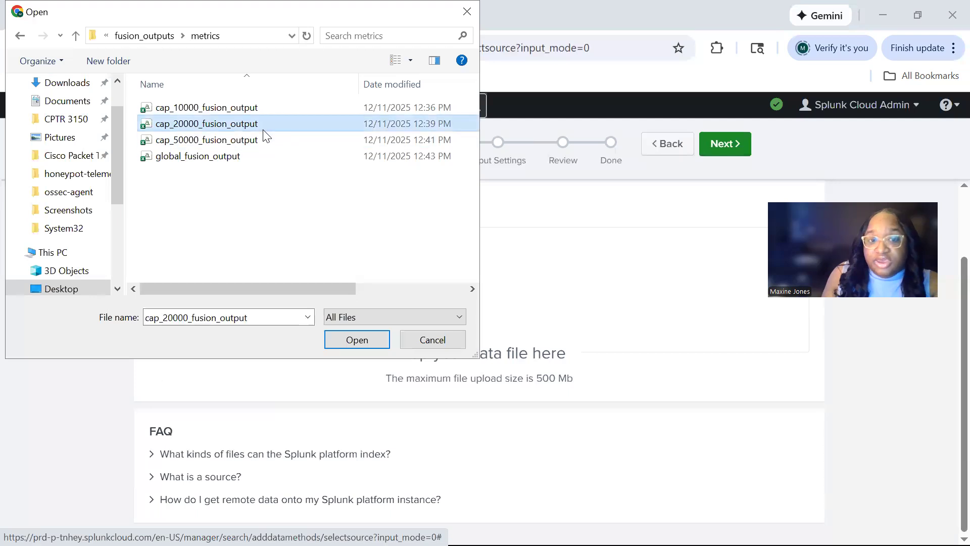
click(356, 341)
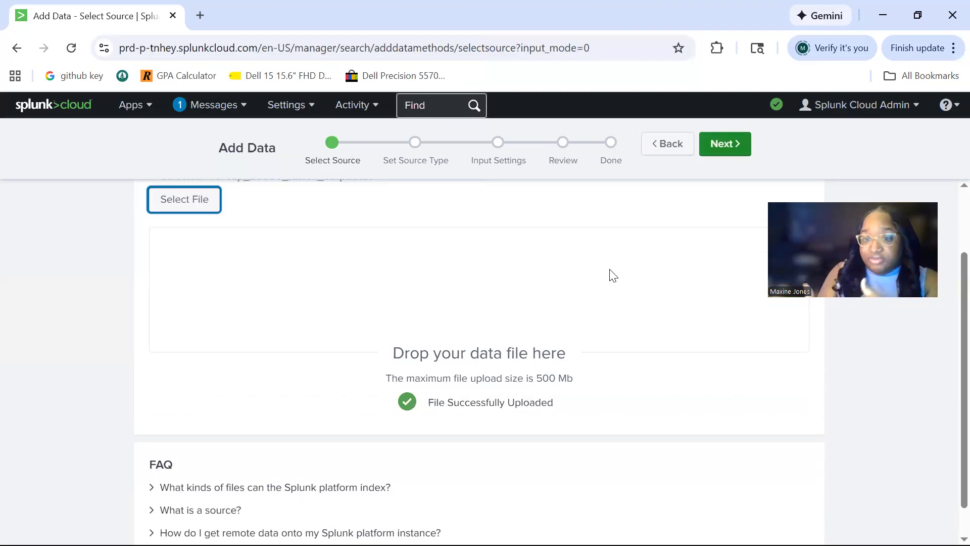
scroll(635, 344, down, 1)
scroll(635, 344, up, 3)
scroll(672, 228, down, 3)
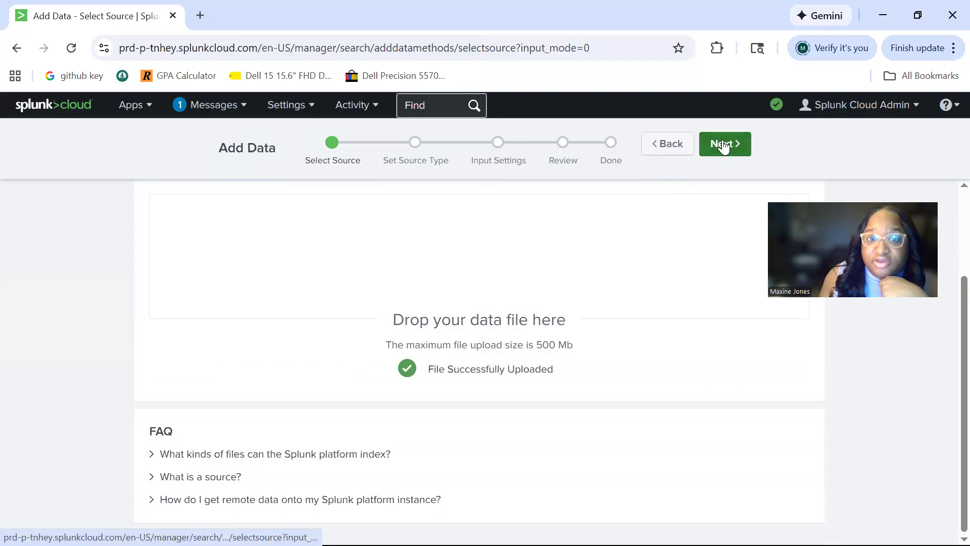
click(723, 147)
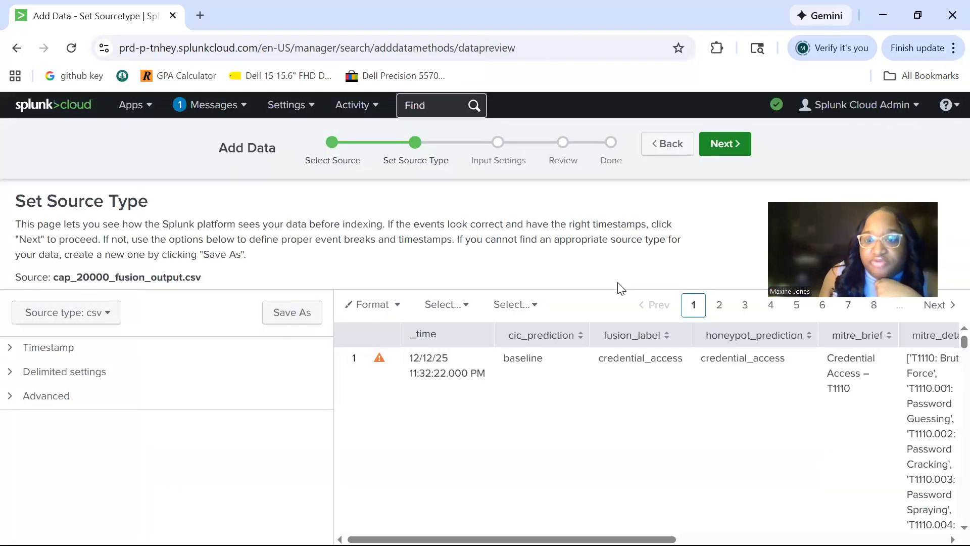
Examine the data preview's event rows, from the prediction and MITRE columns through the NIST, risk, severity and timestamp columns
mouse_move(570, 540)
mouse_down()
mouse_move(642, 540)
mouse_move(570, 540)
mouse_up()
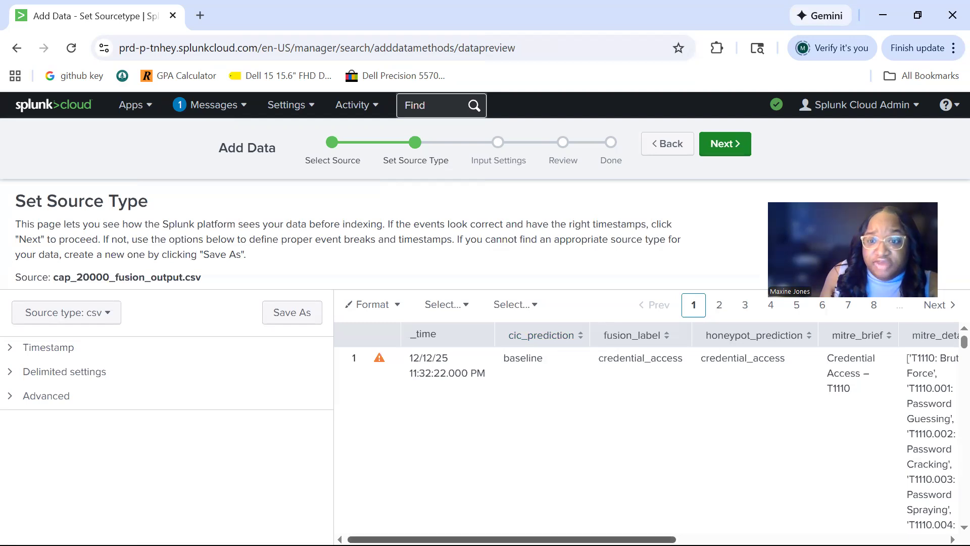
scroll(775, 515, right, 10)
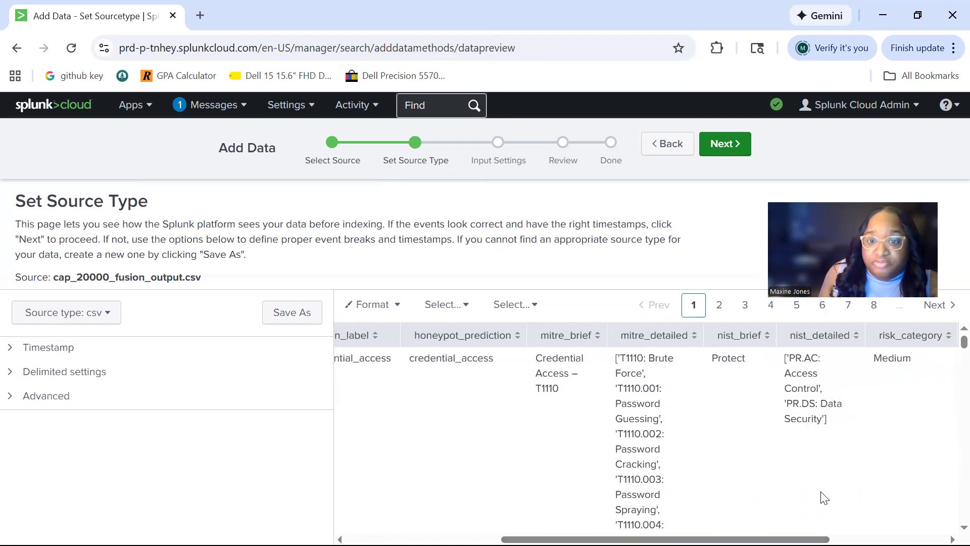
scroll(812, 450, down, 2)
scroll(813, 449, up, 2)
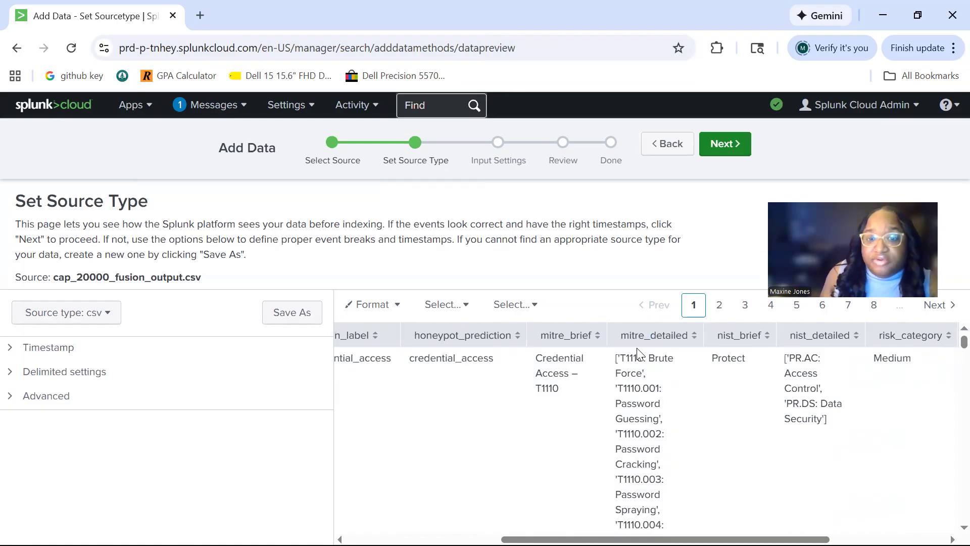
scroll(638, 352, down, 2)
scroll(637, 352, up, 2)
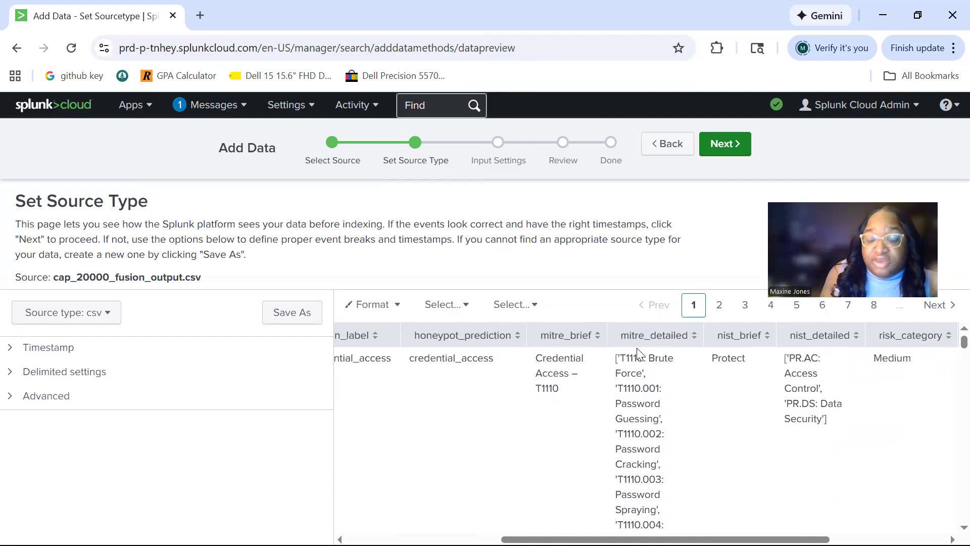
scroll(638, 352, down, 1)
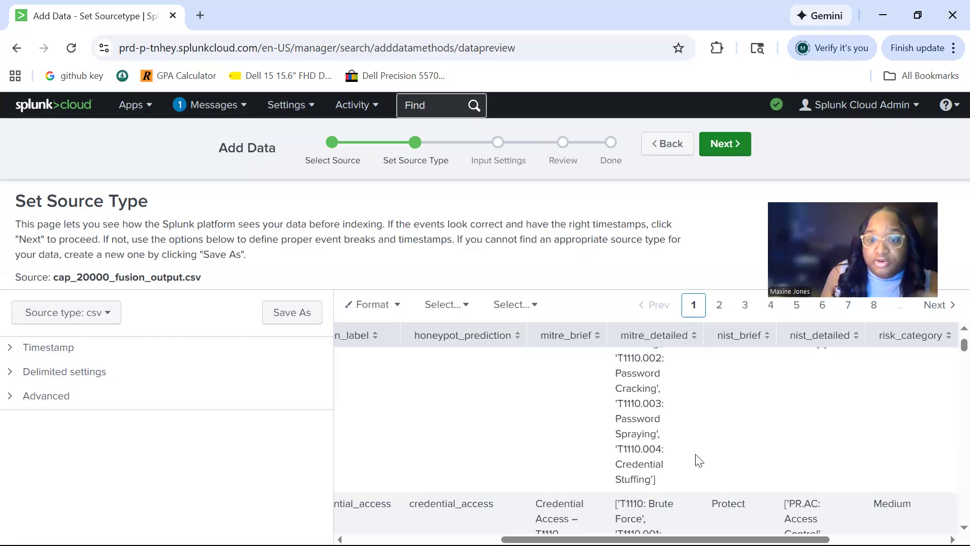
scroll(778, 476, down, 2)
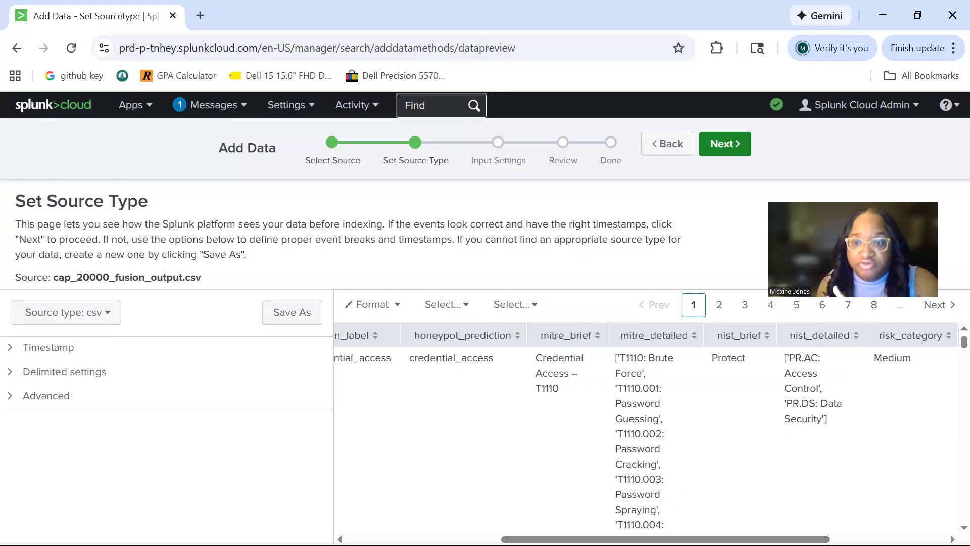
scroll(877, 511, right, 5)
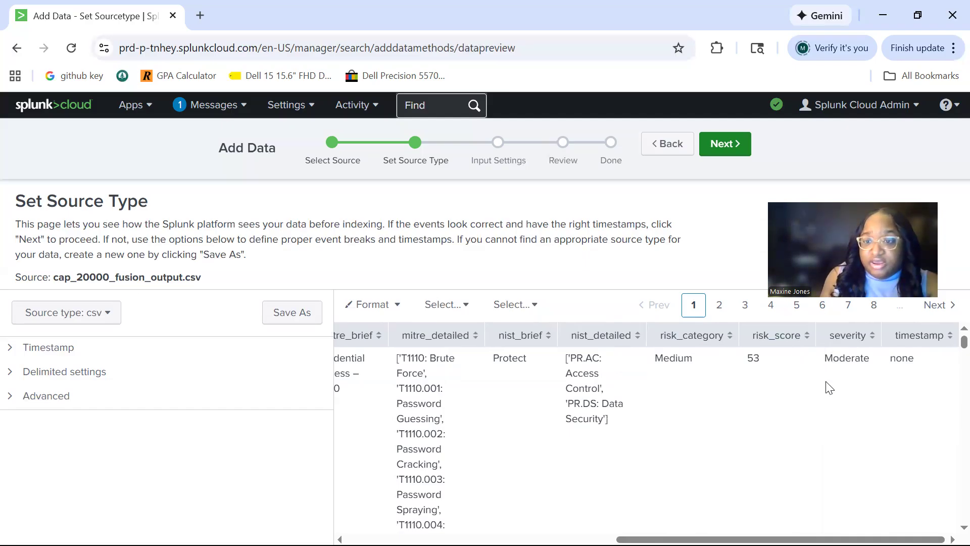
scroll(852, 372, down, 10)
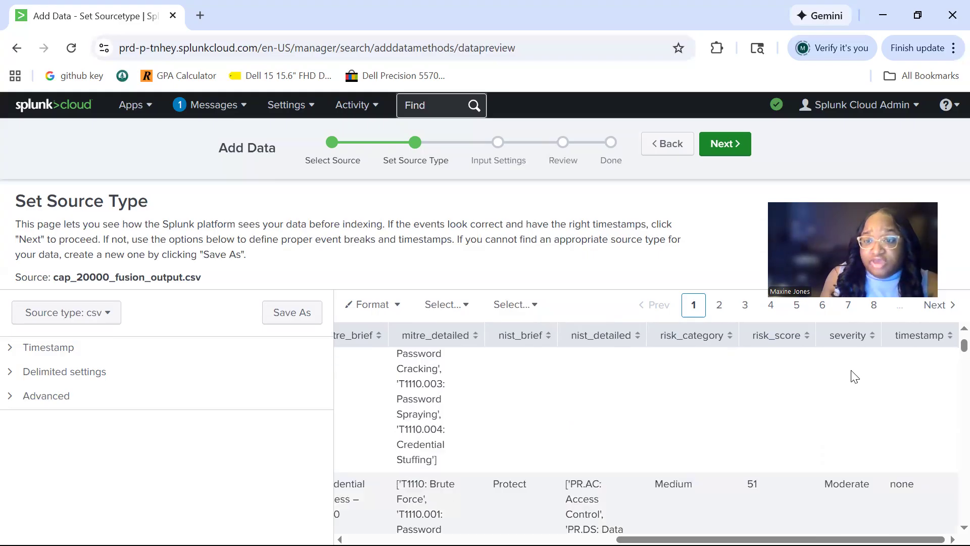
scroll(856, 374, up, 10)
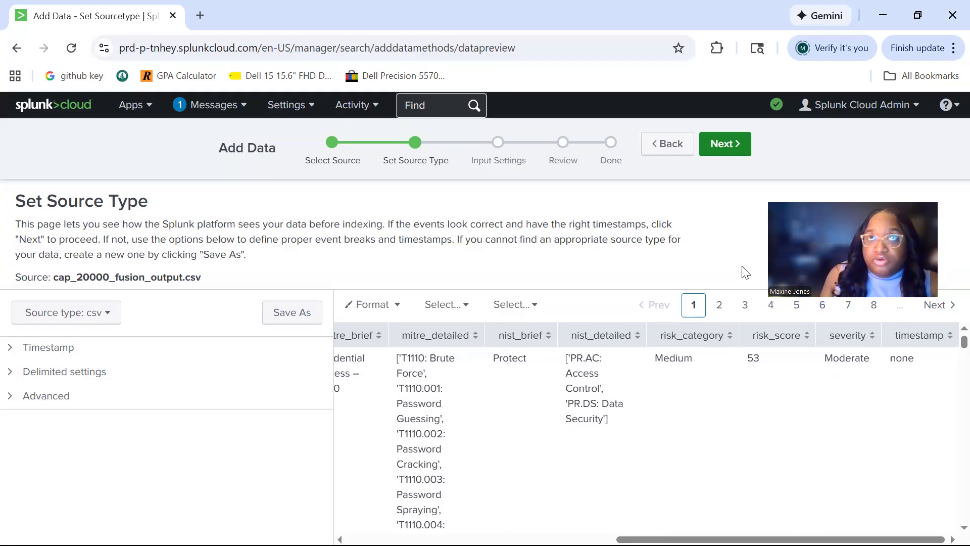
Continue to the input settings, set the destination index to fusion_project, and submit the reviewed upload
click(722, 145)
scroll(656, 261, down, 3)
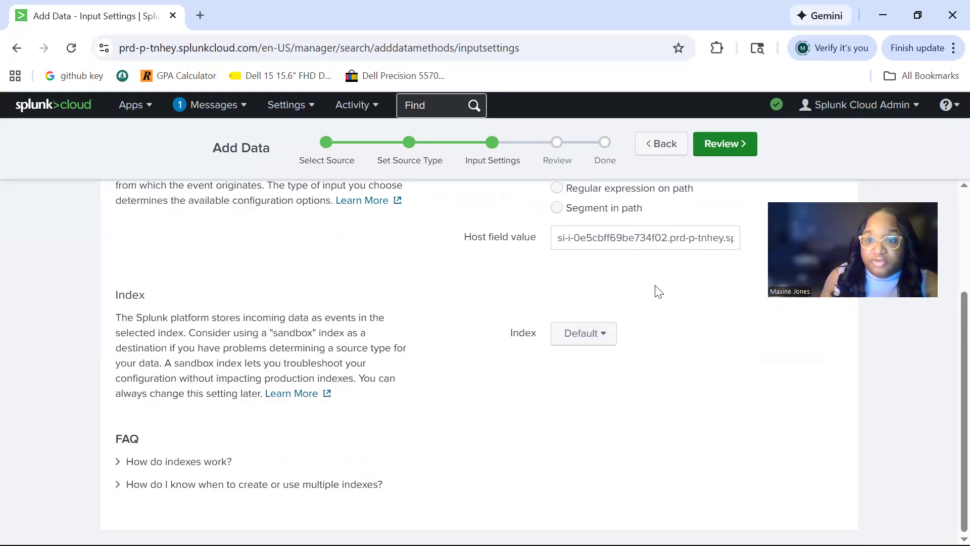
click(578, 332)
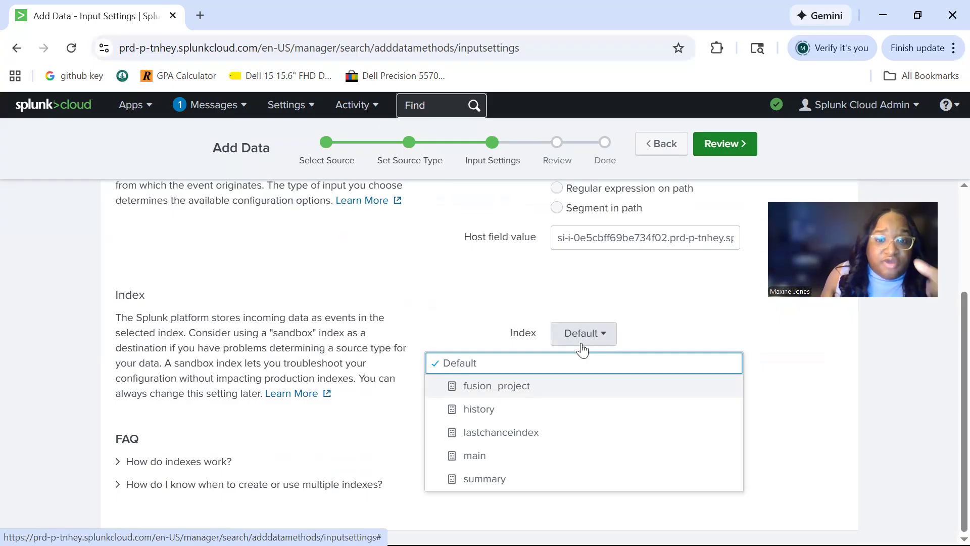
click(580, 385)
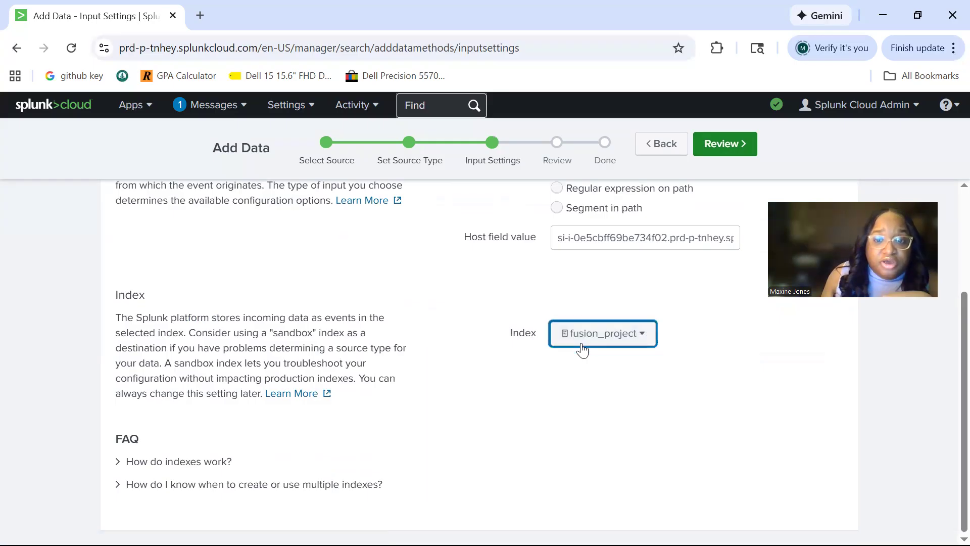
click(714, 149)
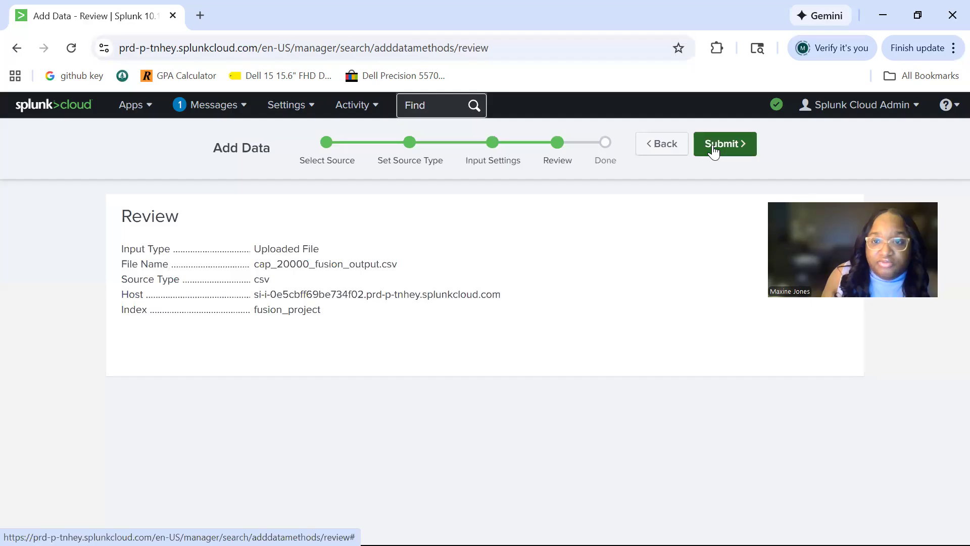
click(714, 147)
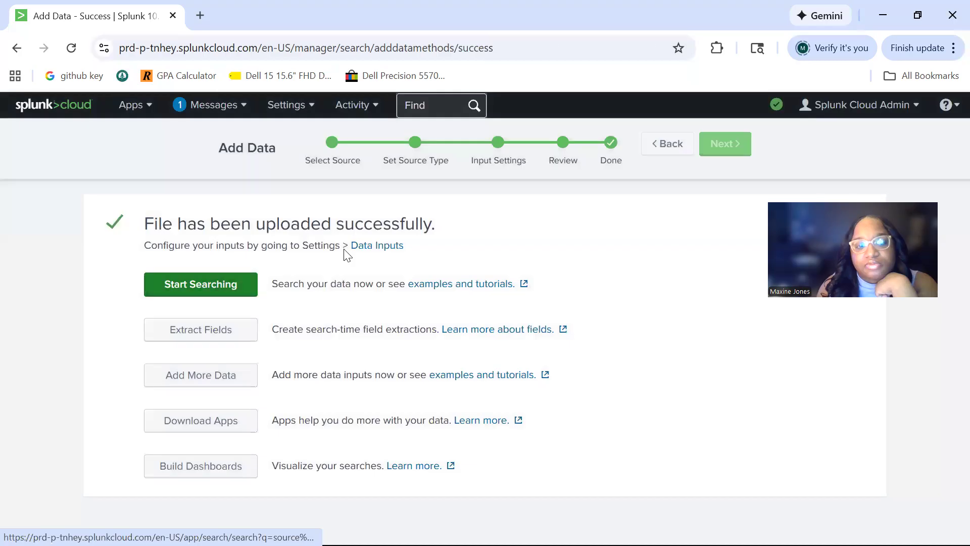
Start searching the uploaded cap_20000_fusion_output.csv data and look over the returned events and interesting fields
click(226, 286)
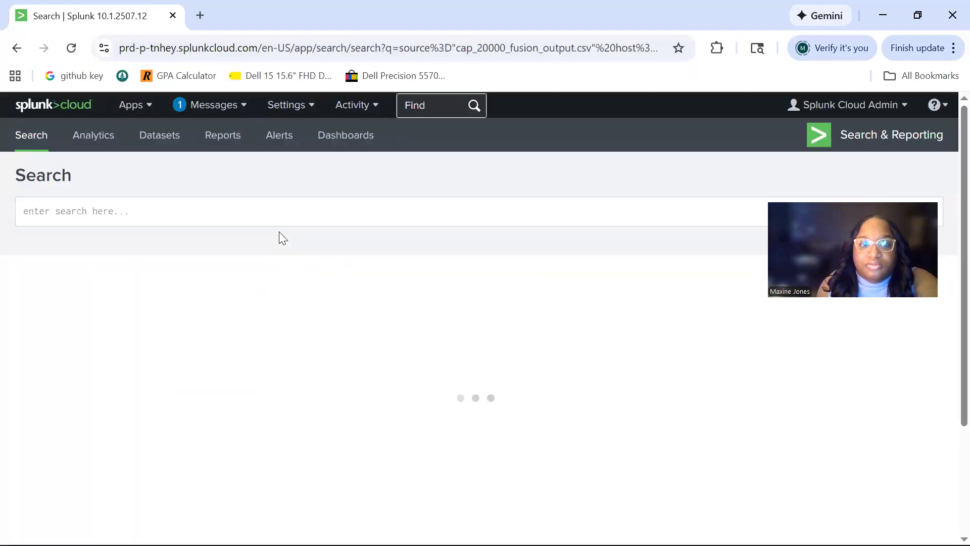
scroll(291, 218, down, 1)
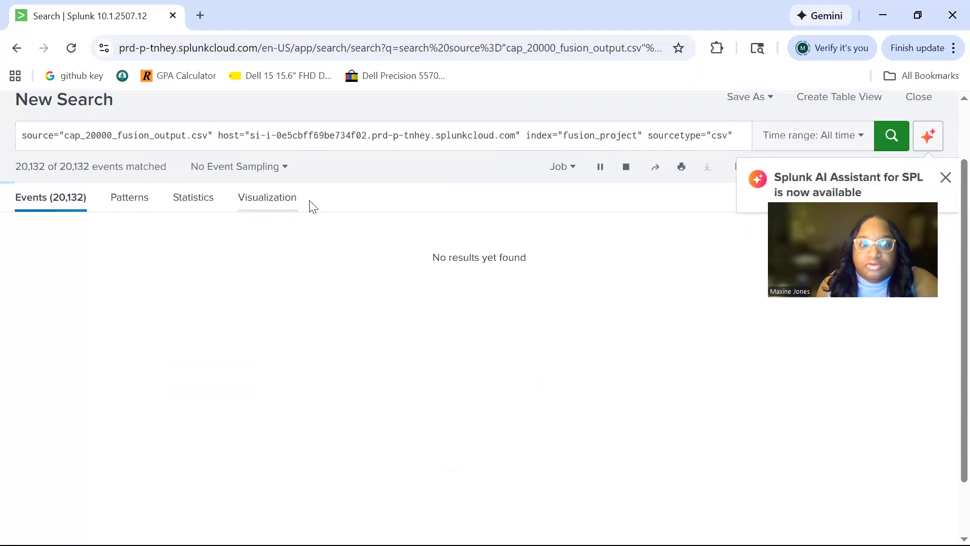
scroll(379, 184, down, 3)
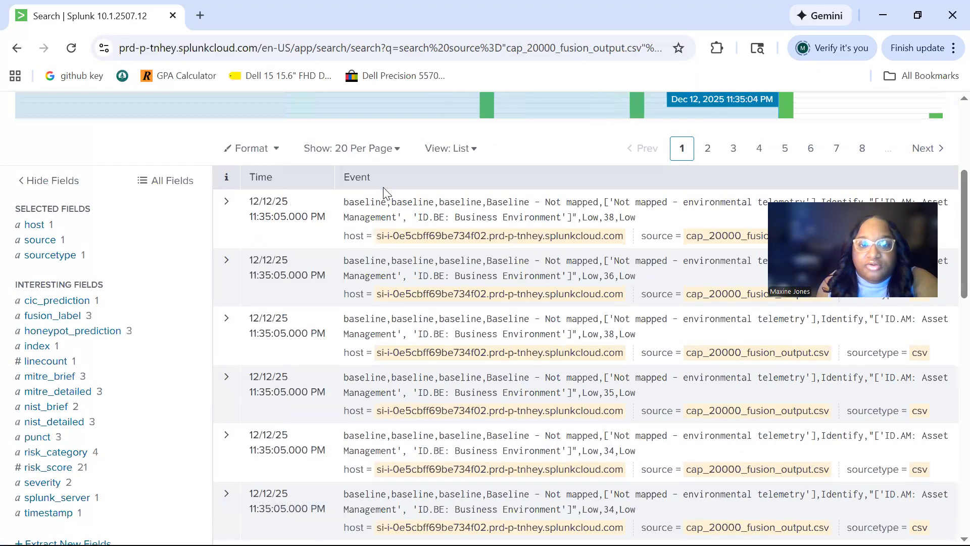
scroll(384, 191, up, 1)
scroll(832, 185, up, 1)
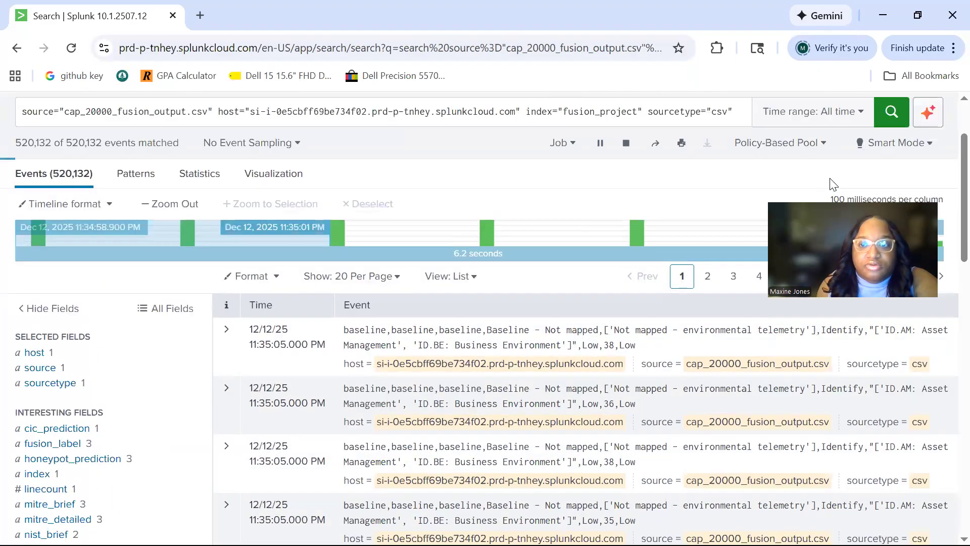
scroll(832, 185, up, 1)
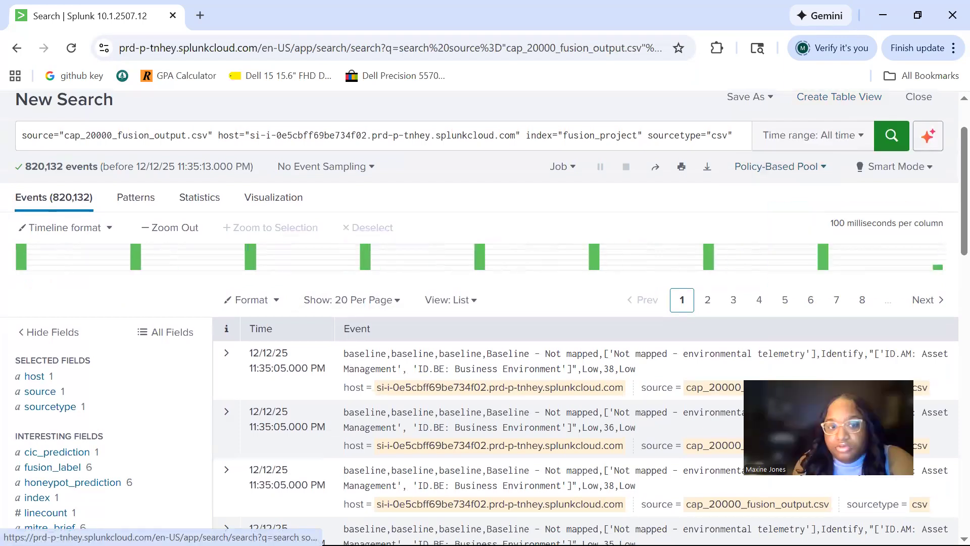
Check the first timeline column, then expand the first baseline event and examine its prediction, MITRE, NIST, risk and severity fields
mouse_move(34, 266)
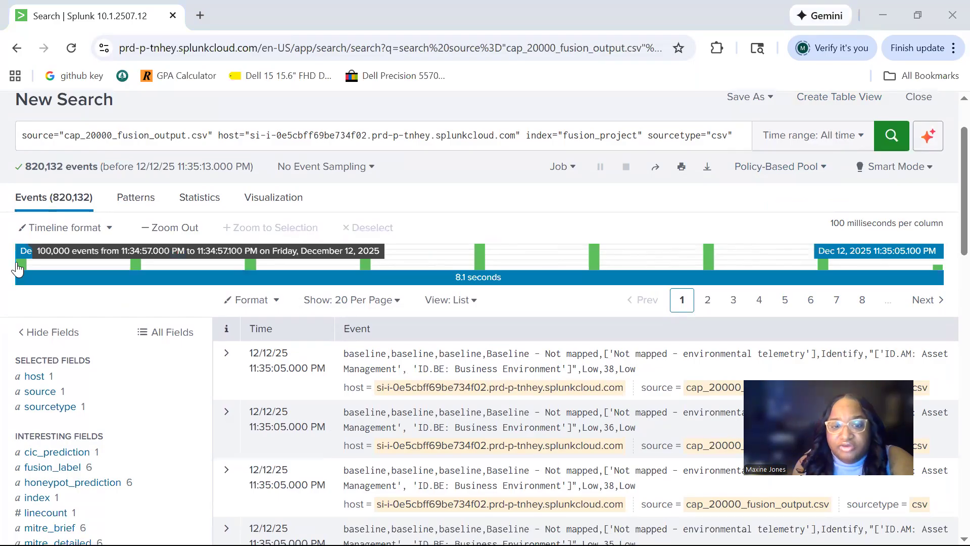
scroll(405, 285, down, 1)
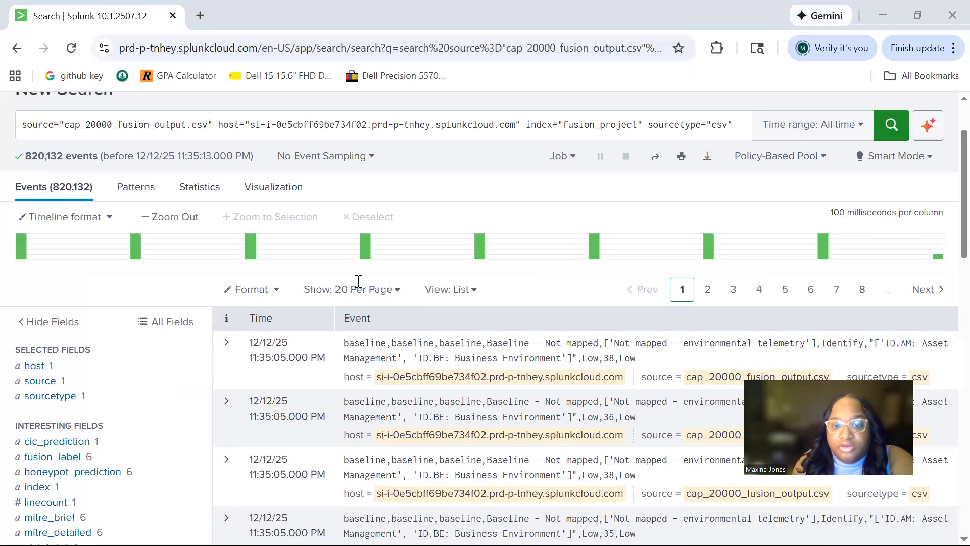
scroll(222, 281, down, 1)
click(227, 277)
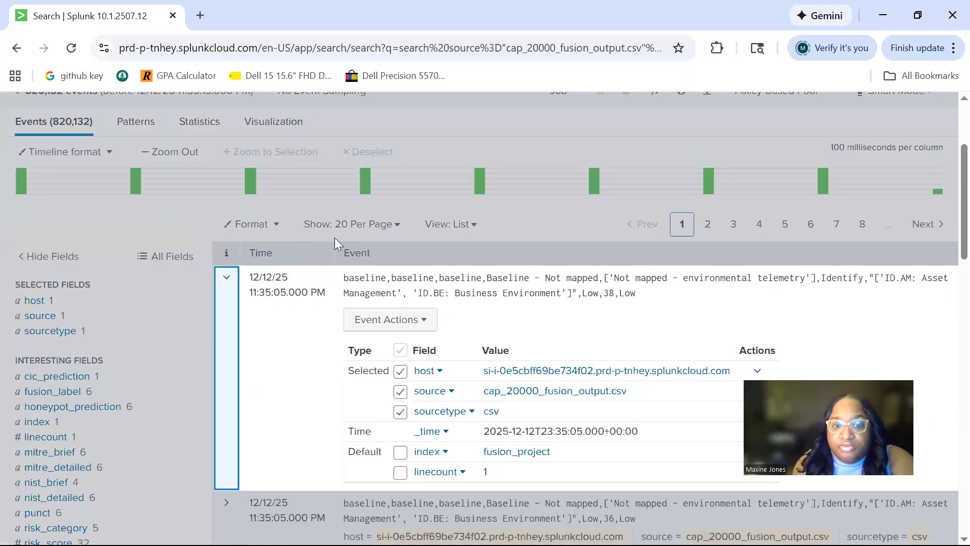
scroll(334, 240, down, 3)
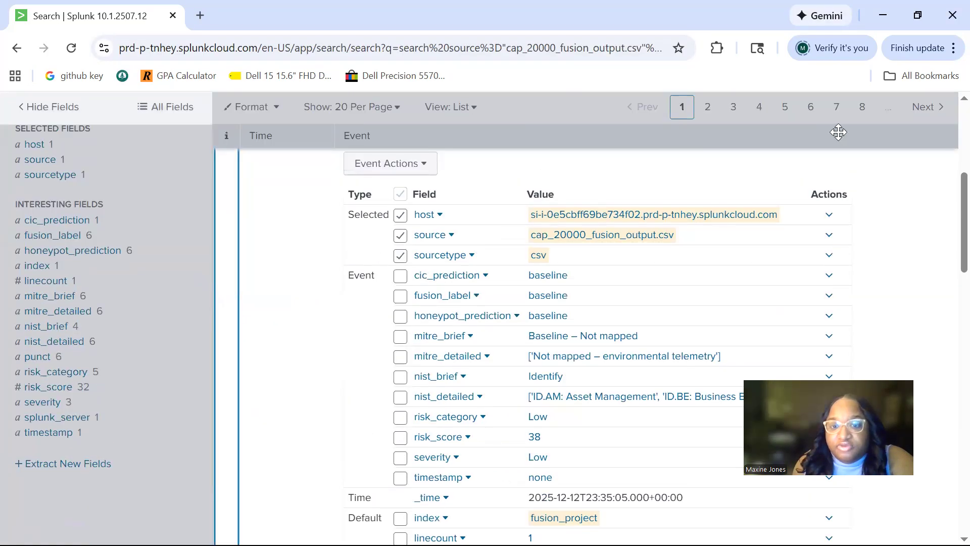
scroll(461, 282, up, 1)
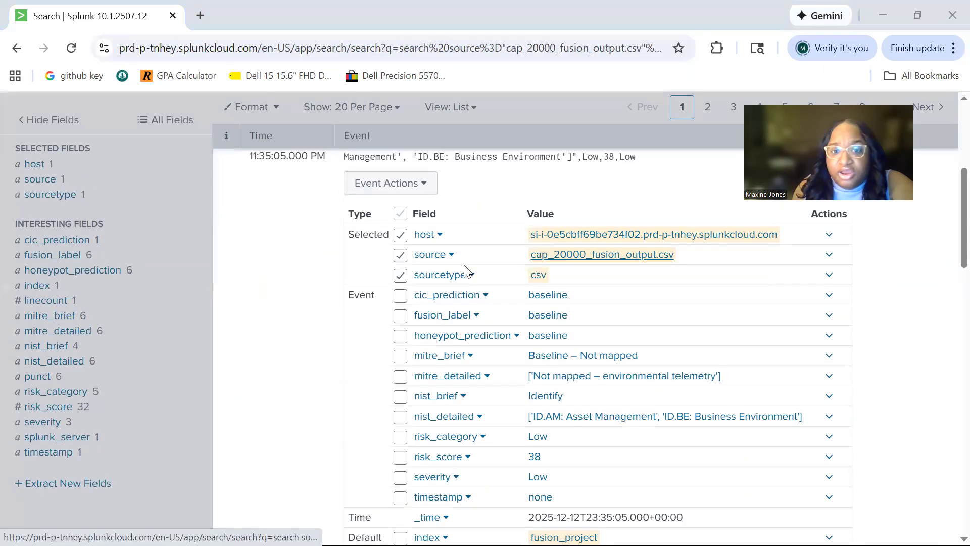
scroll(461, 282, down, 2)
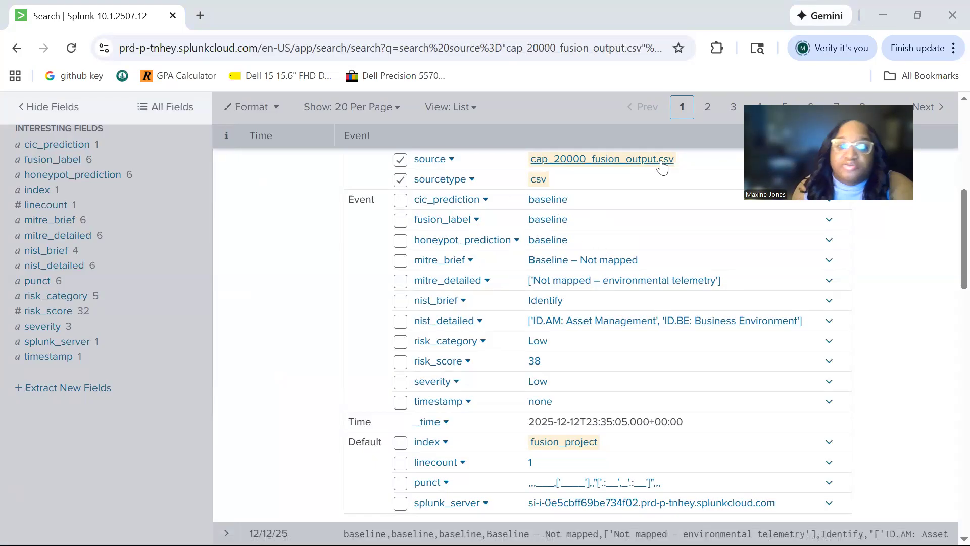
scroll(639, 436, up, 7)
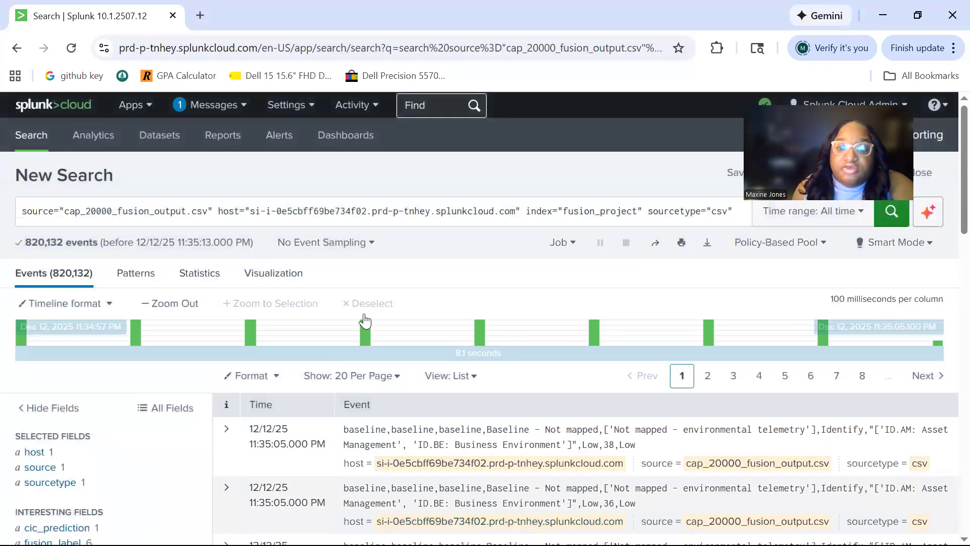
Examine the timeline's event columns and the baseline events listed on the first results page
mouse_move(26, 326)
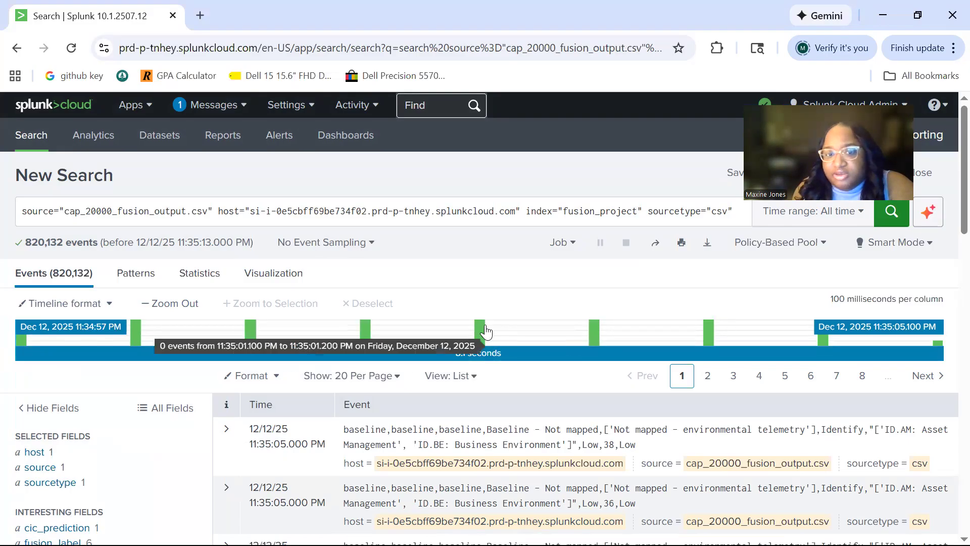
scroll(799, 323, down, 5)
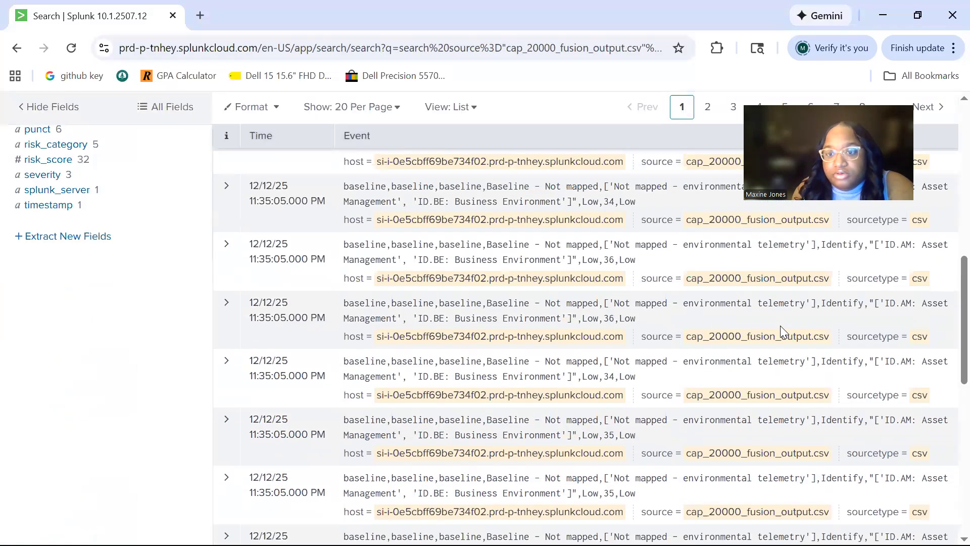
scroll(782, 331, up, 5)
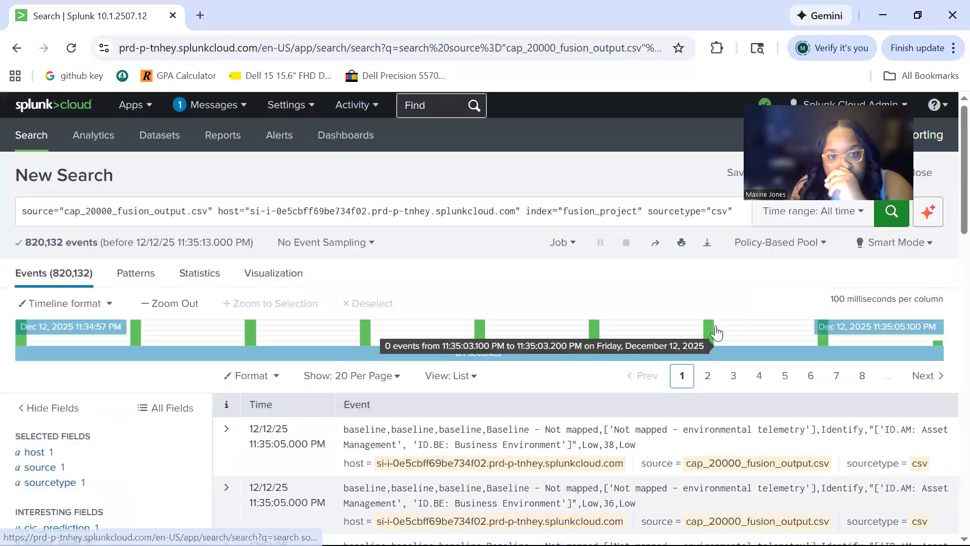
scroll(723, 325, down, 4)
scroll(725, 326, up, 4)
Go to page 6 of the event results and expand the first denial_of_service event to read its fields
click(785, 375)
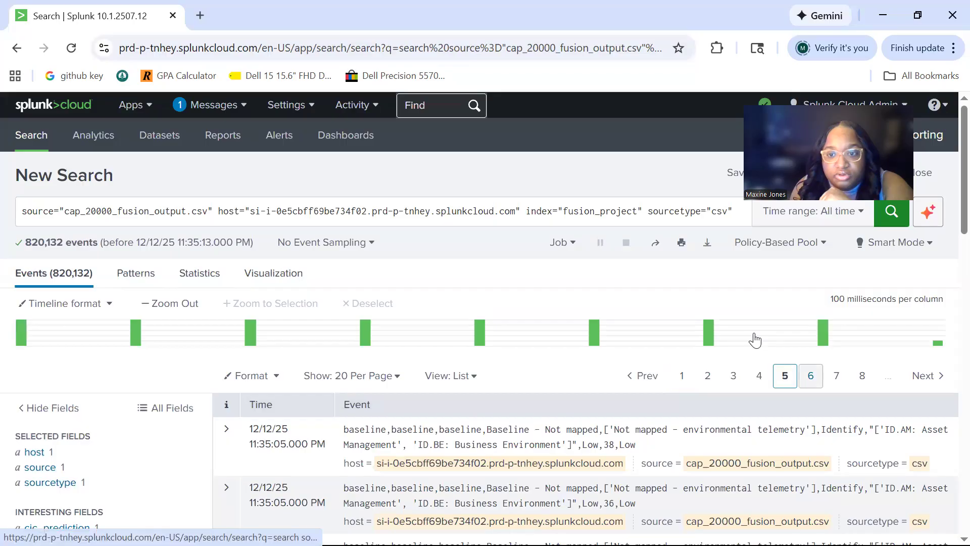
scroll(283, 345, down, 2)
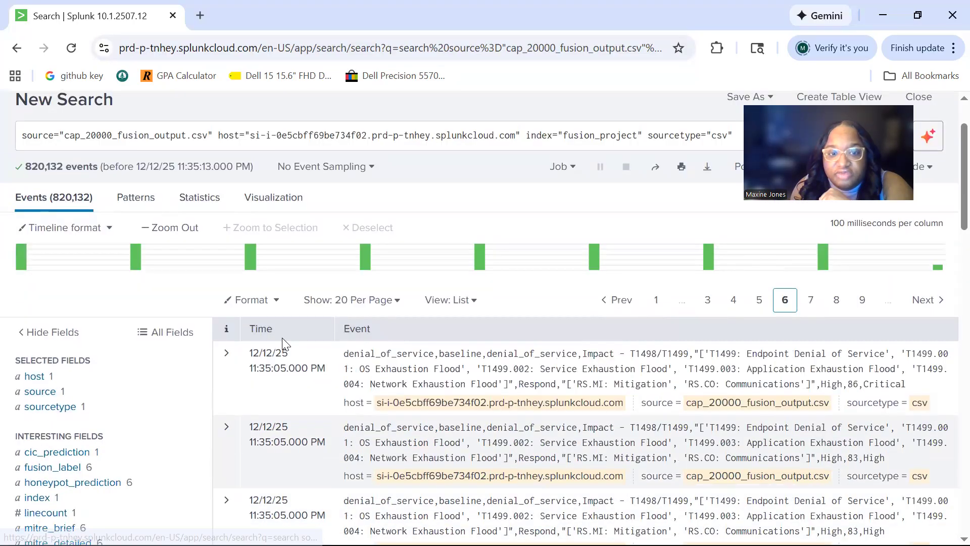
click(226, 352)
scroll(419, 323, down, 5)
scroll(448, 317, down, 3)
scroll(448, 317, up, 4)
scroll(525, 311, up, 2)
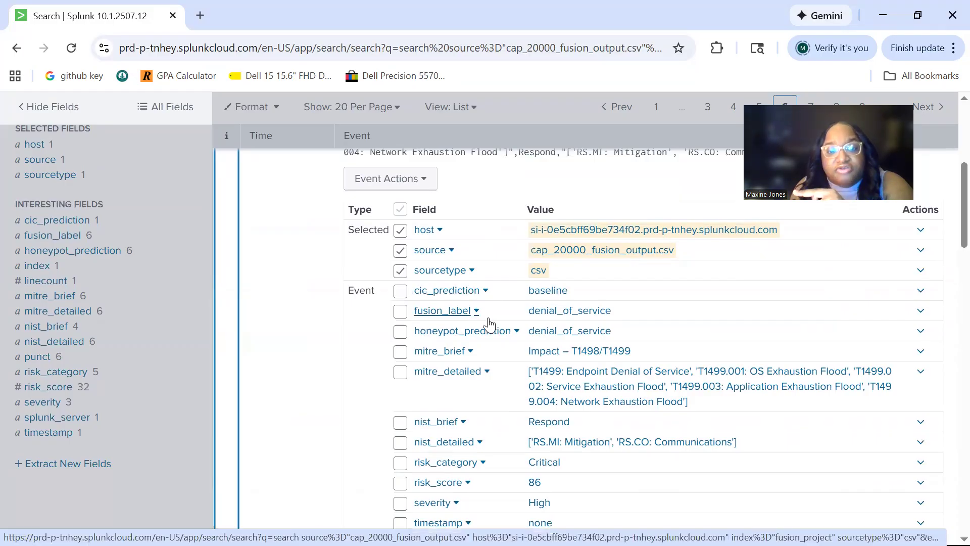
Review the mitre_brief field's value breakdown from the expanded event, including counts and percentages, and close it
click(468, 350)
scroll(494, 342, down, 3)
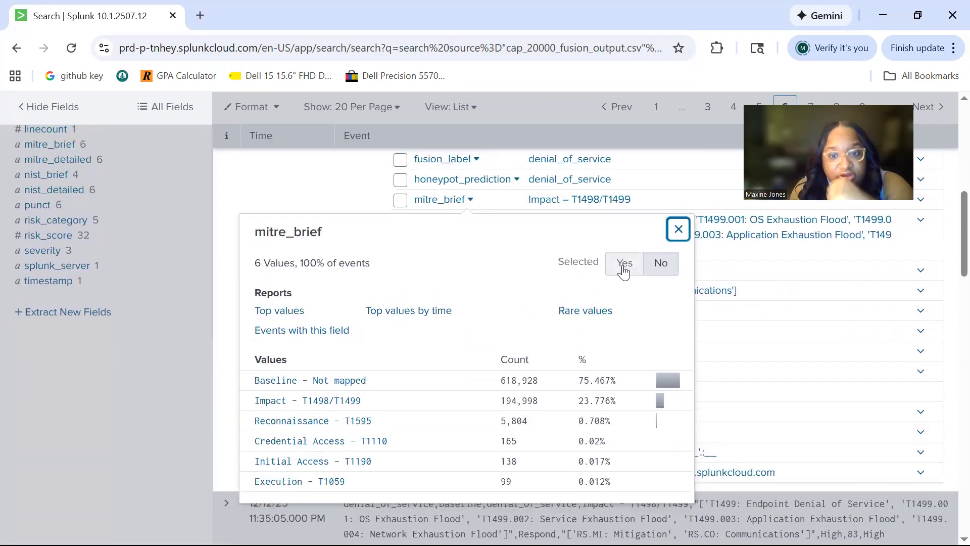
scroll(627, 273, down, 1)
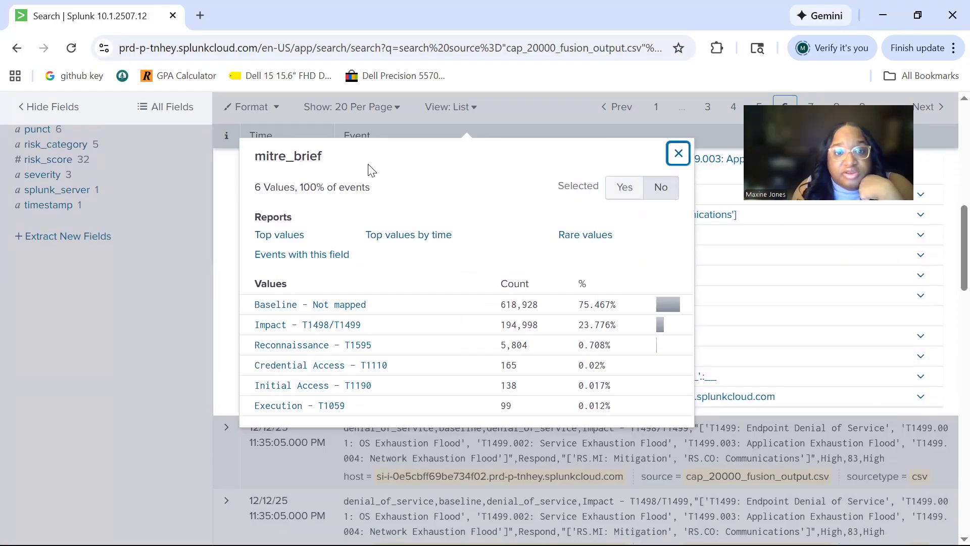
scroll(387, 207, down, 1)
scroll(392, 211, up, 1)
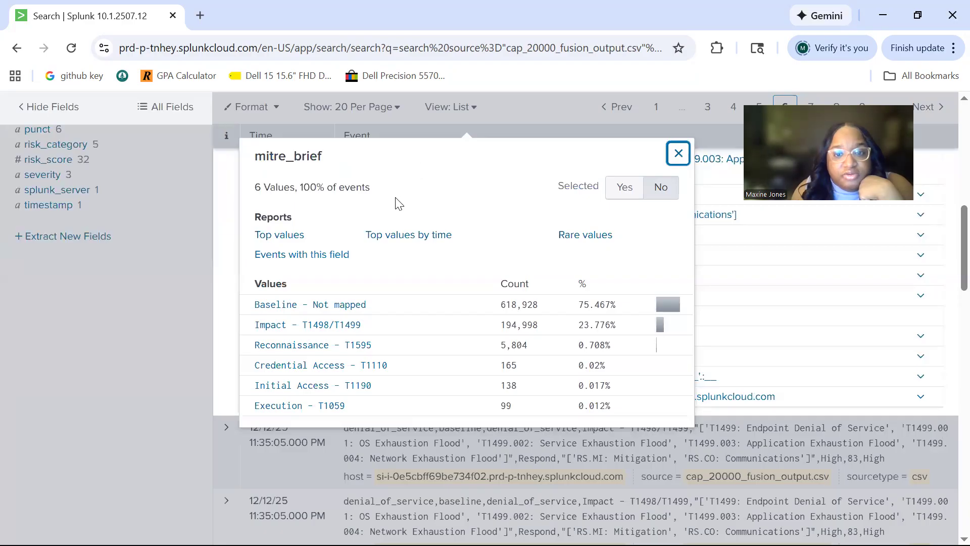
scroll(364, 250, down, 1)
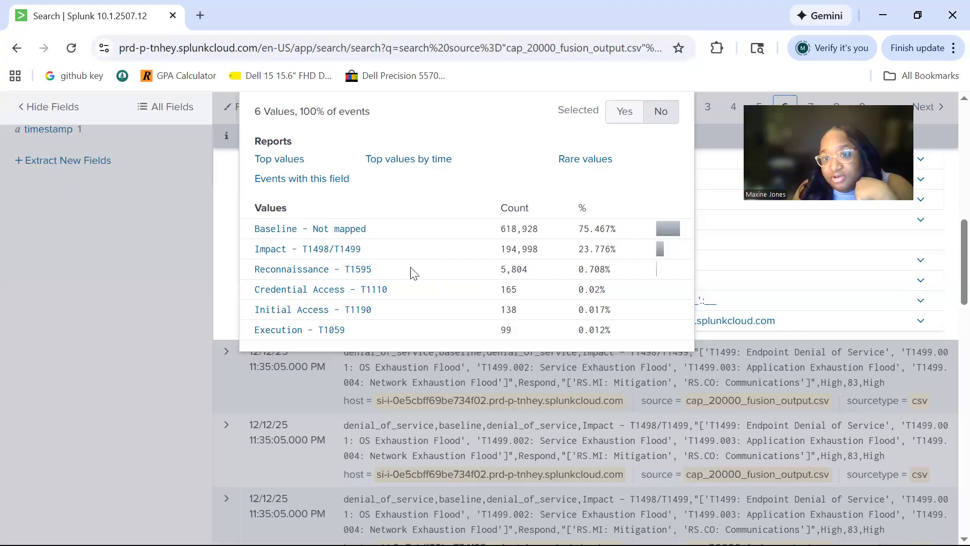
scroll(639, 180, up, 6)
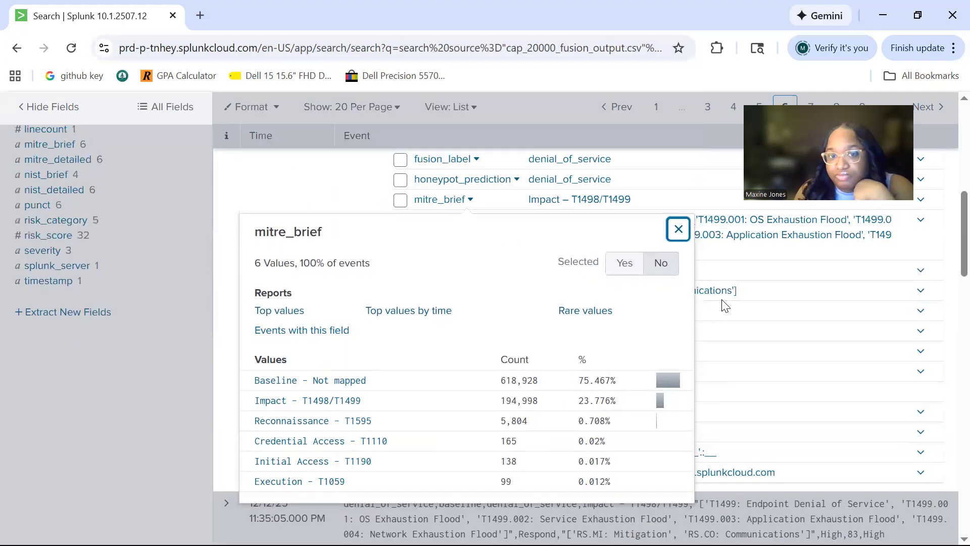
click(776, 277)
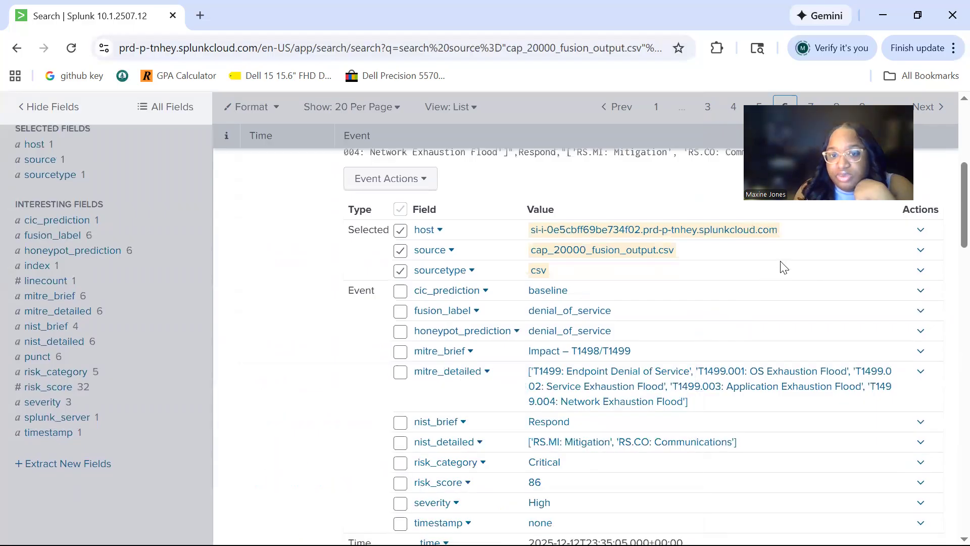
Review the honeypot_prediction field's value breakdown with counts and percentages, then close it
click(517, 330)
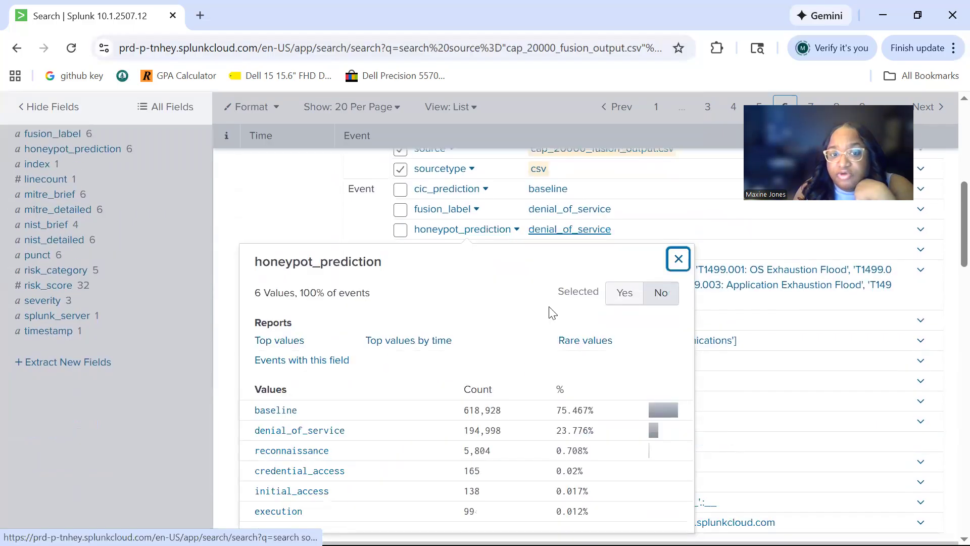
scroll(555, 303, down, 3)
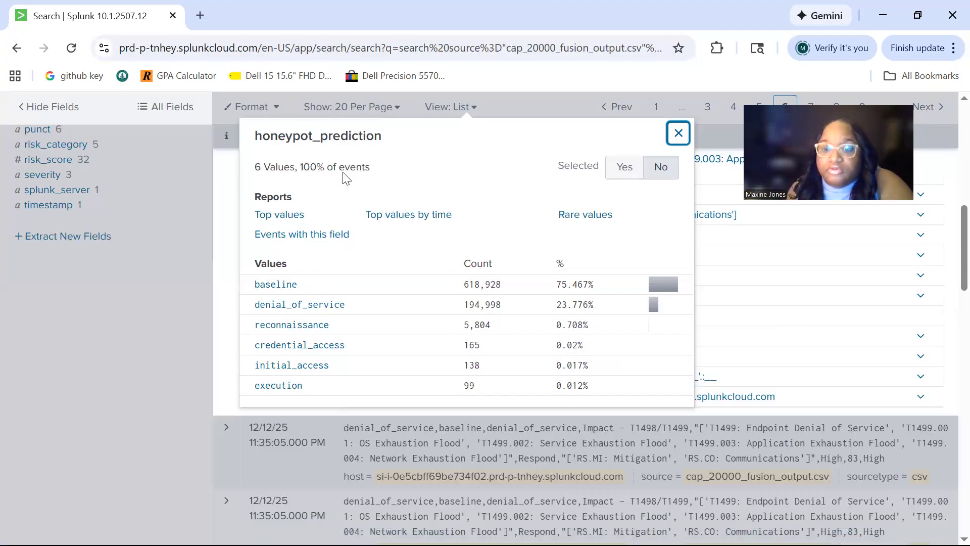
click(678, 133)
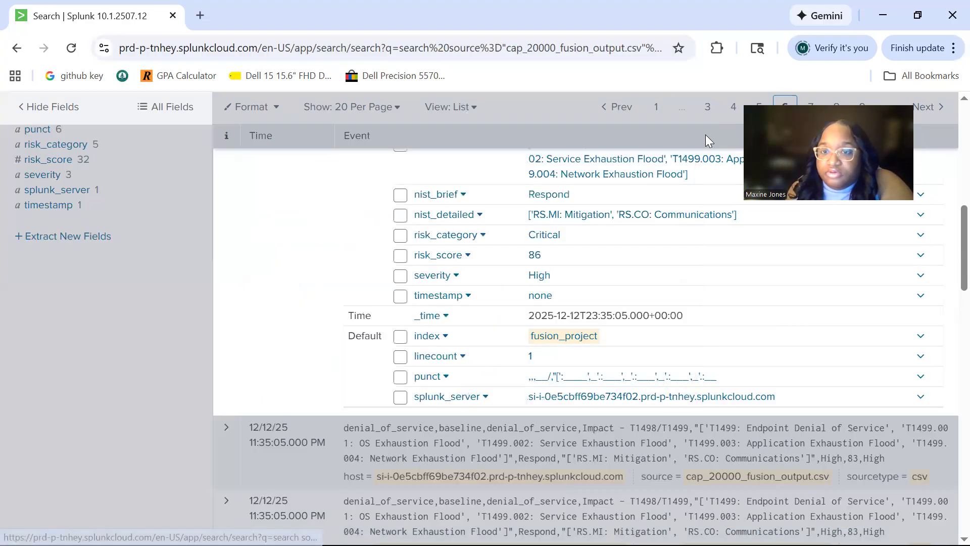
scroll(940, 337, up, 15)
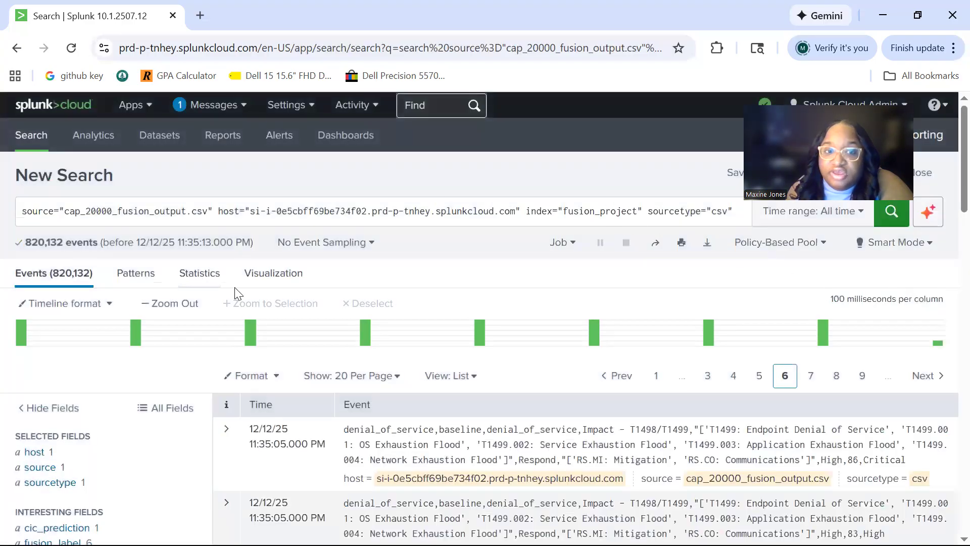
Look through the search's Statistics, Patterns and Visualization views
click(212, 280)
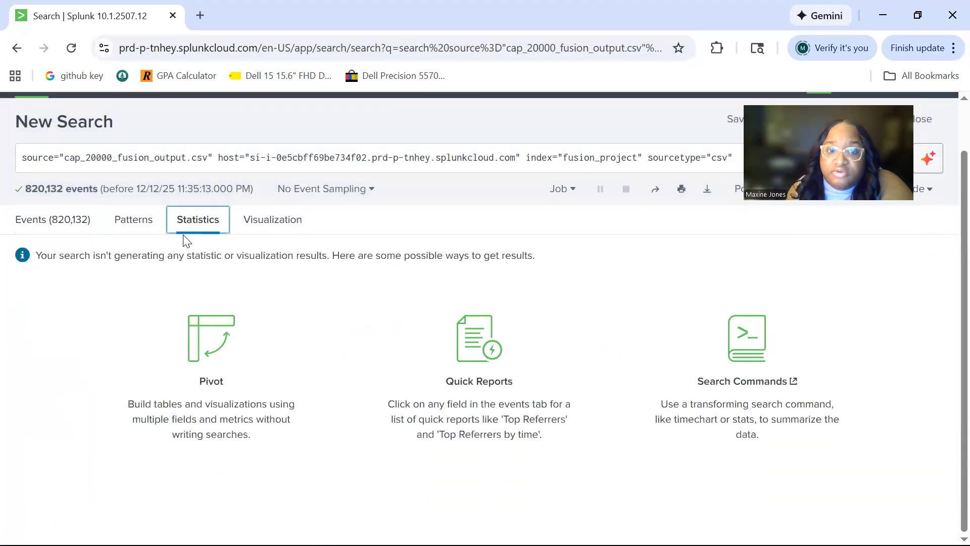
click(144, 219)
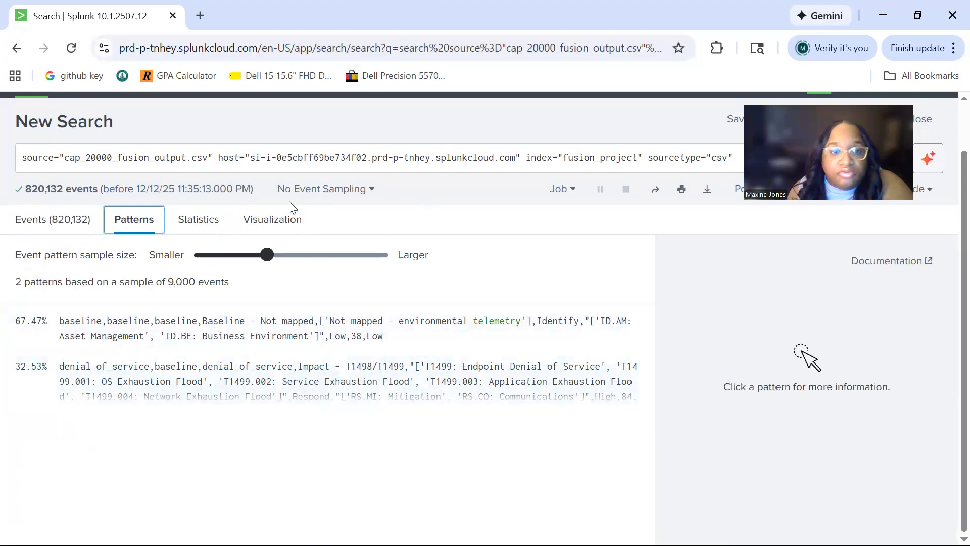
click(202, 230)
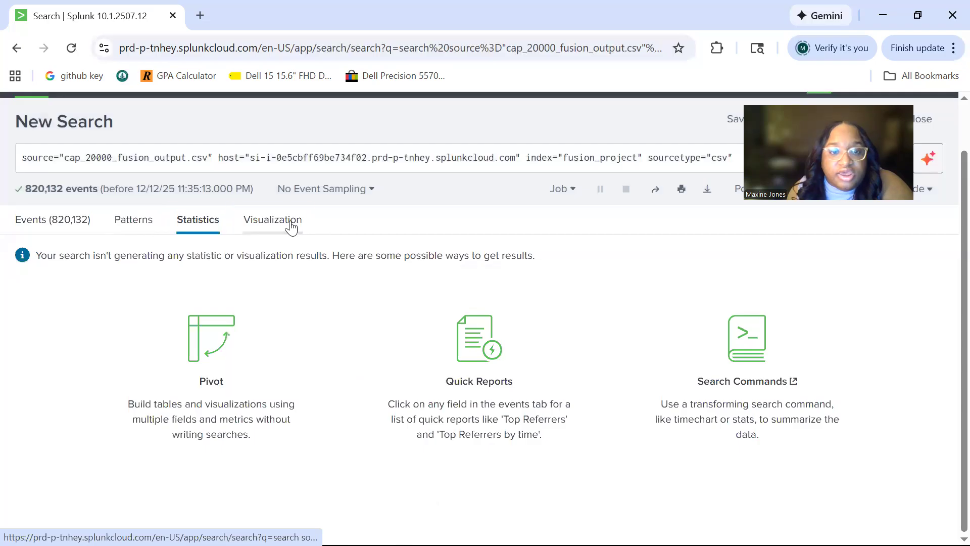
click(293, 227)
scroll(297, 219, up, 2)
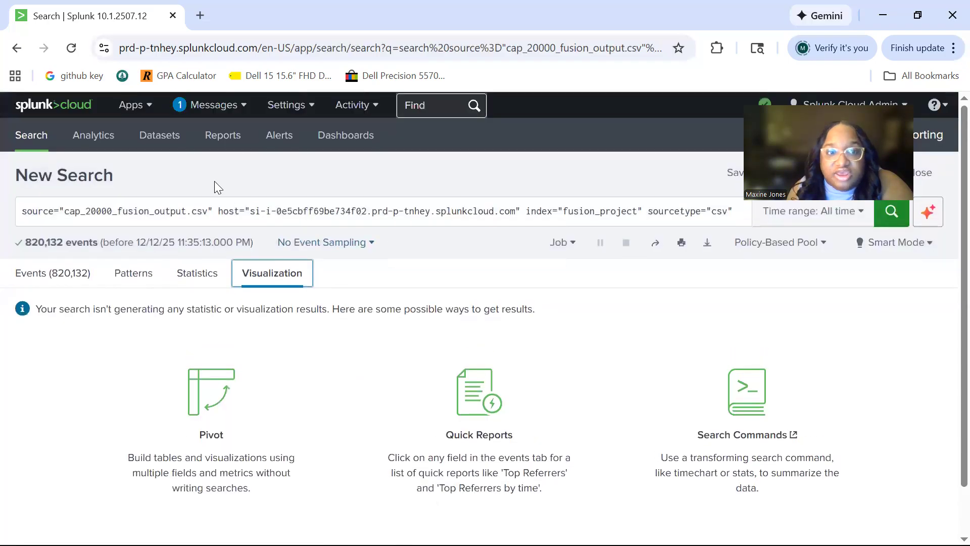